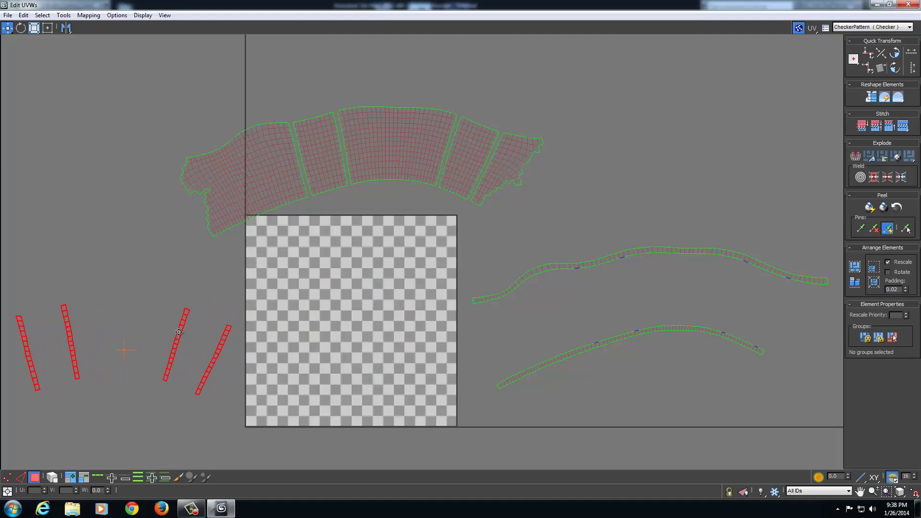
Select all faces of the ragged shell at the right end of the arched row and move it beside the row's ragged left end
{"action": "middle_click_drag", "start_coordinate": [386, 217], "coordinate": [388, 247]}
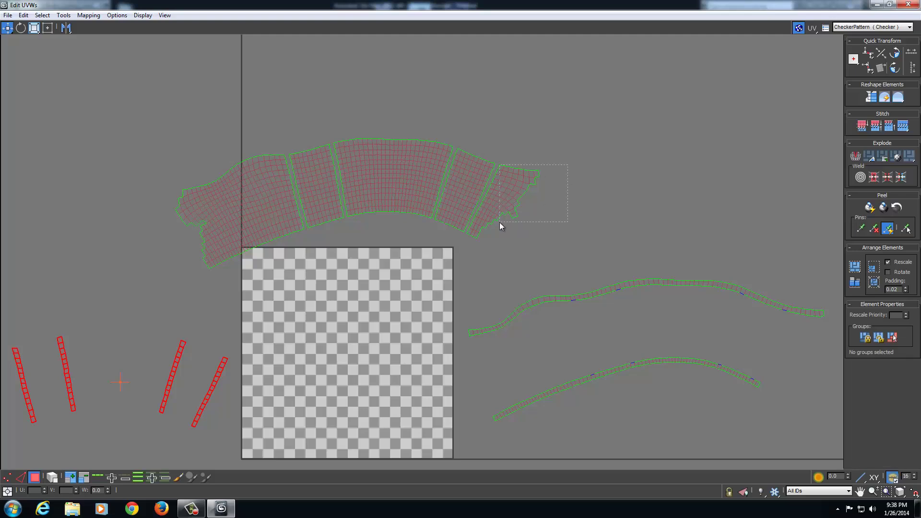
{"action": "left_click_drag", "start_coordinate": [499, 223], "coordinate": [501, 224]}
{"action": "scroll", "coordinate": [498, 259], "scroll_direction": "up", "scroll_amount": 3}
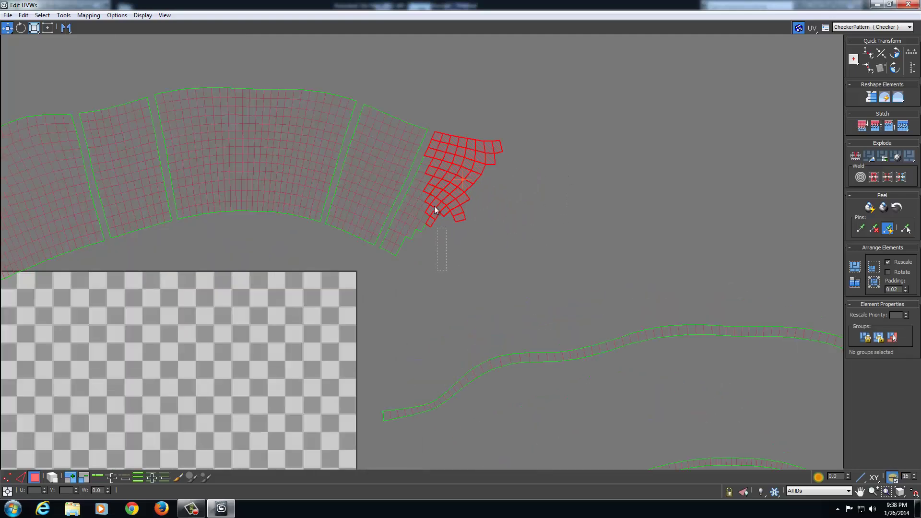
{"action": "left_click_drag", "start_coordinate": [425, 166], "coordinate": [411, 185]}
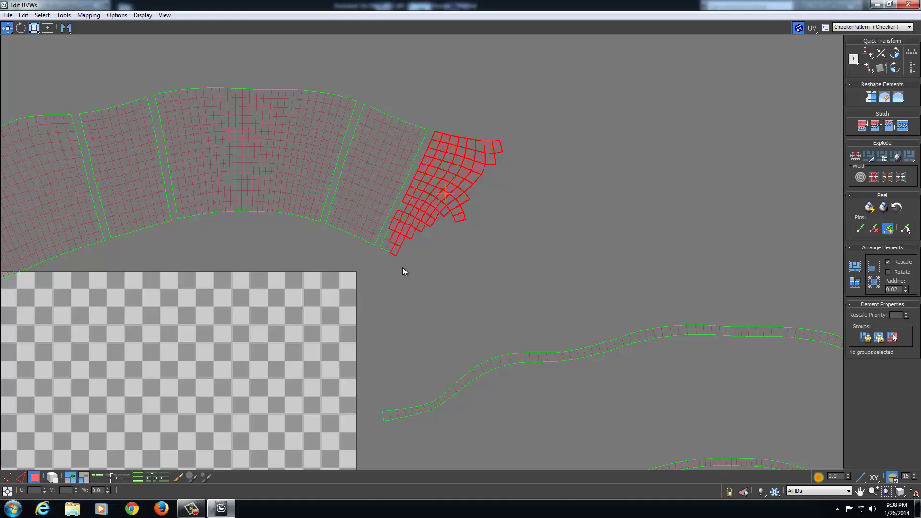
{"action": "scroll", "coordinate": [396, 265], "scroll_direction": "down", "scroll_amount": 3}
{"action": "middle_click_drag", "start_coordinate": [347, 272], "coordinate": [456, 259]}
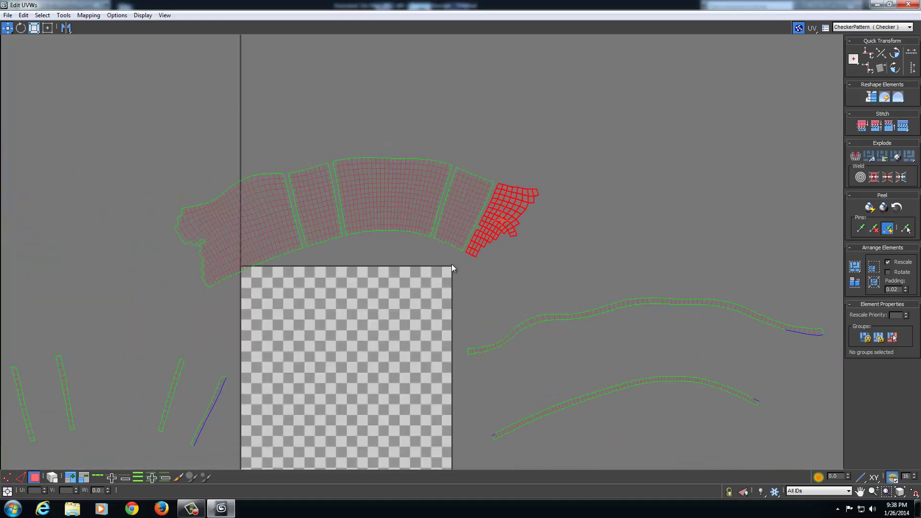
{"action": "left_click_drag", "start_coordinate": [497, 208], "coordinate": [121, 241]}
Rotate and move the relocated shell to match the ragged left edge, and stitch the two shells together
{"action": "middle_click_drag", "start_coordinate": [156, 269], "coordinate": [300, 281]}
{"action": "scroll", "coordinate": [300, 280], "scroll_direction": "up", "scroll_amount": 3}
{"action": "right_click", "coordinate": [237, 250]}
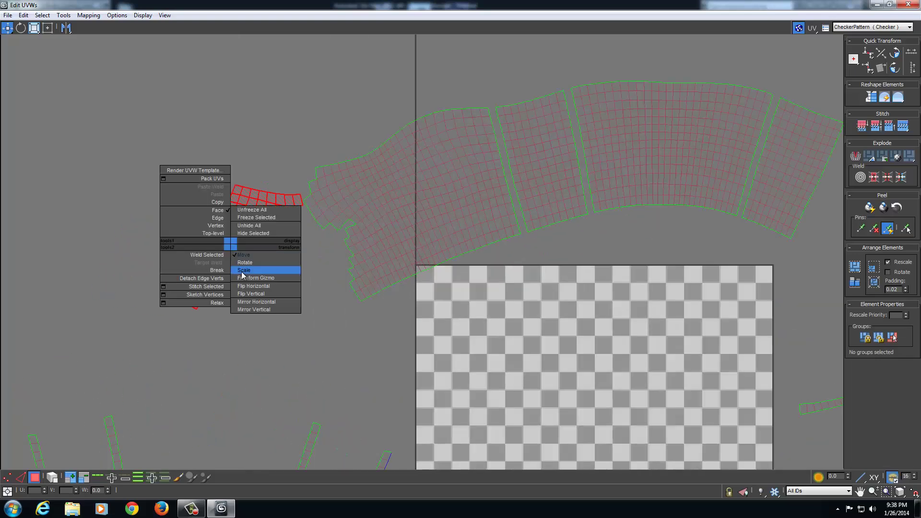
{"action": "left_click", "coordinate": [267, 263]}
{"action": "left_click_drag", "start_coordinate": [202, 282], "coordinate": [249, 250]}
{"action": "right_click", "coordinate": [238, 283]}
{"action": "left_click", "coordinate": [258, 294]}
{"action": "left_click_drag", "start_coordinate": [257, 295], "coordinate": [373, 326]}
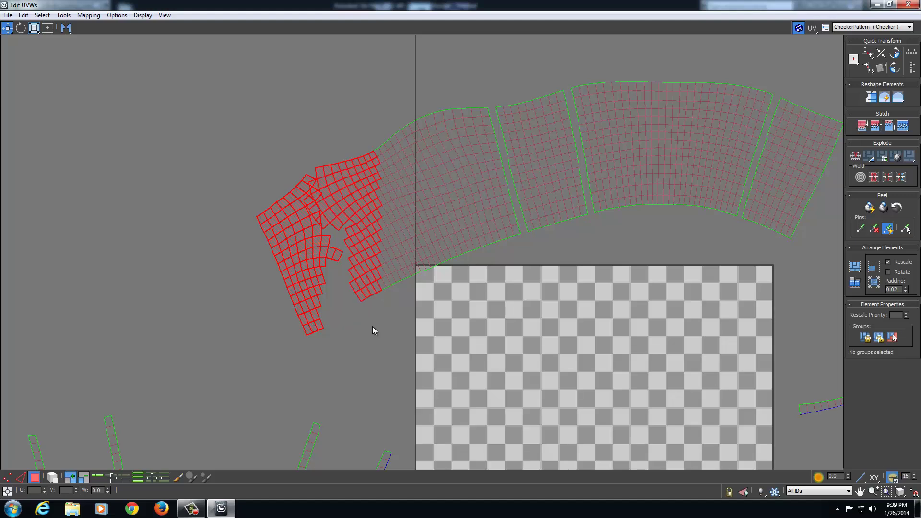
{"action": "left_click", "coordinate": [862, 126]}
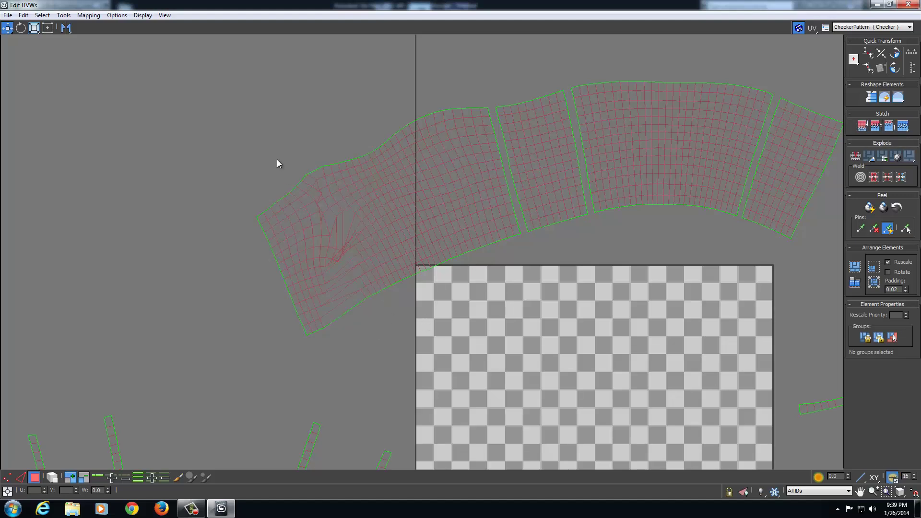
Select the entire stitched shell and relax it with Relax By Edge Angles until the distorted seam area evens out
{"action": "left_click_drag", "start_coordinate": [272, 177], "coordinate": [492, 321]}
{"action": "left_click", "coordinate": [514, 230], "text": "ctrl"}
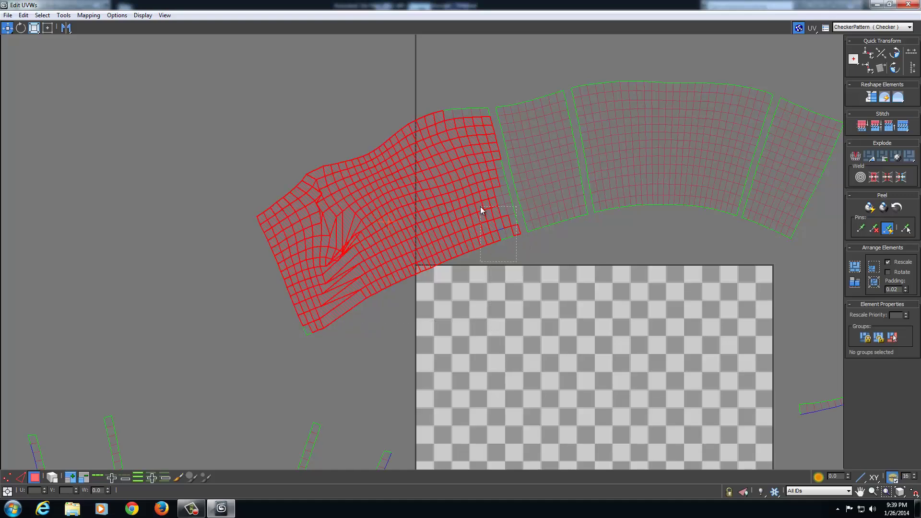
{"action": "left_click_drag", "start_coordinate": [481, 207], "coordinate": [480, 207], "text": "ctrl"}
{"action": "left_click_drag", "start_coordinate": [496, 147], "coordinate": [496, 145], "text": "ctrl"}
{"action": "left_click_drag", "start_coordinate": [439, 175], "coordinate": [328, 200]}
{"action": "key", "text": "ctrl+z"}
{"action": "left_click_drag", "start_coordinate": [284, 300], "coordinate": [284, 300], "text": "ctrl"}
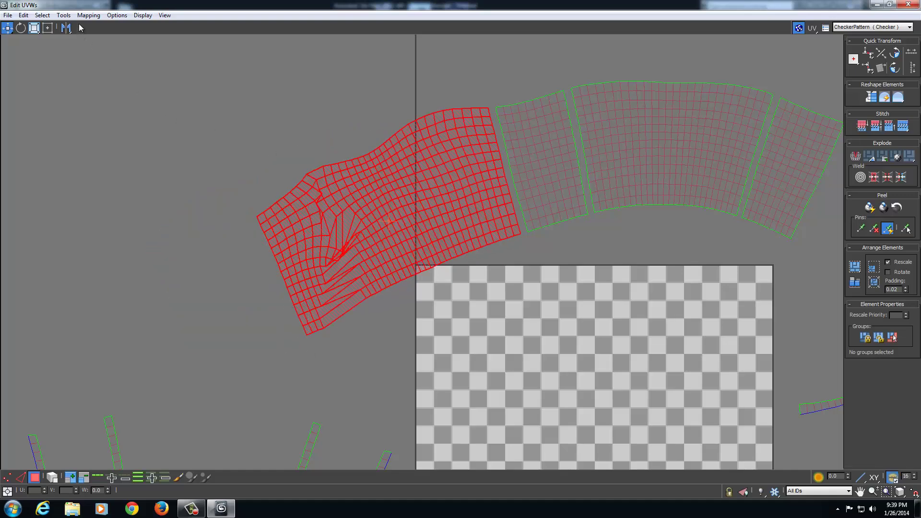
{"action": "left_click", "coordinate": [63, 15]}
{"action": "left_click", "coordinate": [82, 179]}
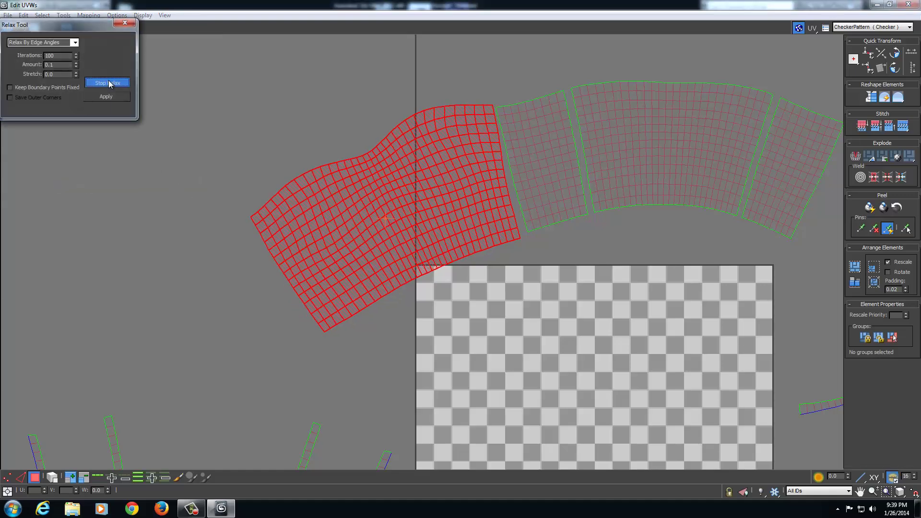
{"action": "left_click", "coordinate": [109, 84]}
Move the relaxed shell into the upper half of the checker tile and rotate it upright
{"action": "middle_click_drag", "start_coordinate": [460, 276], "coordinate": [418, 265]}
{"action": "left_click_drag", "start_coordinate": [408, 191], "coordinate": [602, 307]}
{"action": "middle_click_drag", "start_coordinate": [624, 310], "coordinate": [569, 250]}
{"action": "scroll", "coordinate": [569, 250], "scroll_direction": "down", "scroll_amount": 2}
{"action": "middle_click_drag", "start_coordinate": [563, 293], "coordinate": [518, 264]}
{"action": "right_click", "coordinate": [544, 213]}
{"action": "left_click", "coordinate": [565, 233]}
{"action": "left_click_drag", "start_coordinate": [528, 221], "coordinate": [528, 249]}
{"action": "right_click", "coordinate": [489, 224]}
{"action": "left_click", "coordinate": [506, 234]}
{"action": "left_click_drag", "start_coordinate": [478, 219], "coordinate": [504, 228]}
Move the three remaining panel shells into the lower half of the tile and scale them down slightly to fit
{"action": "middle_click_drag", "start_coordinate": [505, 301], "coordinate": [514, 298]}
{"action": "scroll", "coordinate": [515, 298], "scroll_direction": "down", "scroll_amount": 2}
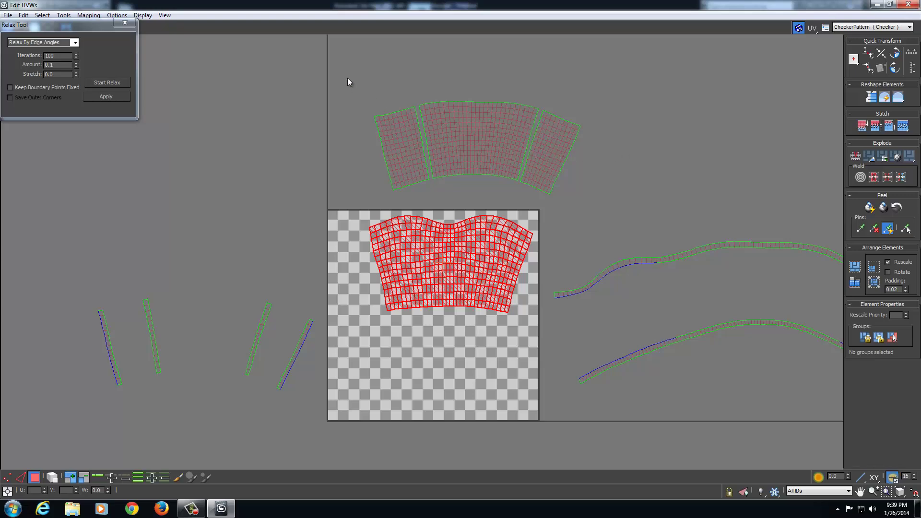
{"action": "left_click_drag", "start_coordinate": [619, 200], "coordinate": [618, 200]}
{"action": "left_click_drag", "start_coordinate": [509, 133], "coordinate": [463, 354]}
{"action": "middle_click_drag", "start_coordinate": [480, 349], "coordinate": [486, 320]}
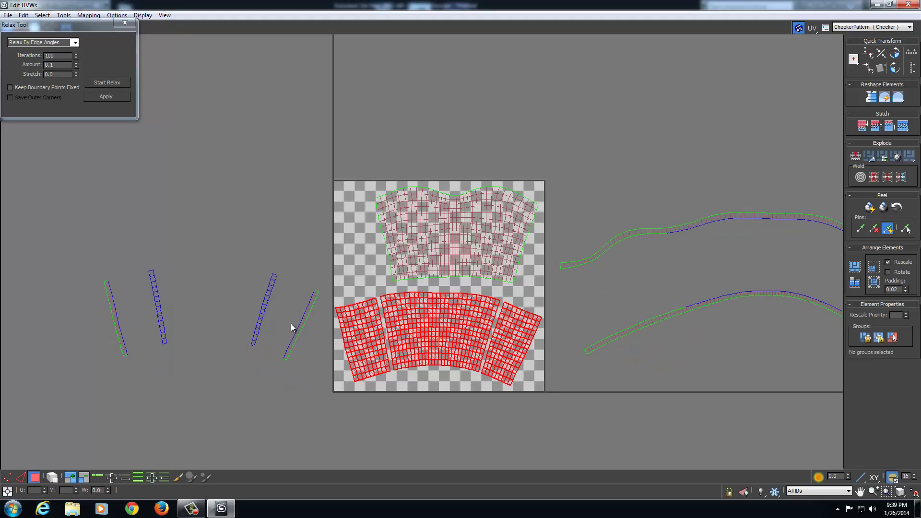
{"action": "right_click", "coordinate": [476, 343]}
{"action": "left_click", "coordinate": [486, 357]}
{"action": "right_click", "coordinate": [497, 359]}
{"action": "left_click", "coordinate": [515, 384]}
{"action": "left_click_drag", "start_coordinate": [509, 372], "coordinate": [502, 365]}
Scale the upper shell down slightly and move it toward the tile's left edge
{"action": "left_click_drag", "start_coordinate": [348, 176], "coordinate": [534, 284]}
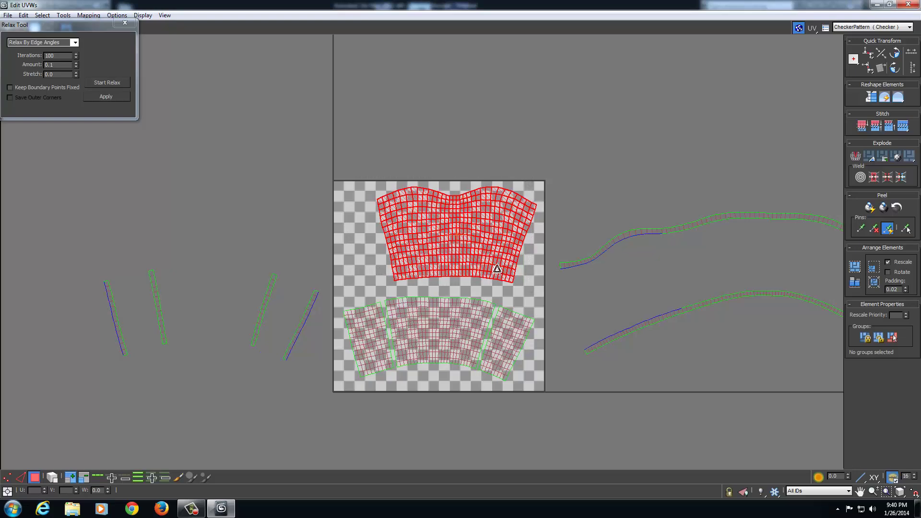
{"action": "right_click", "coordinate": [462, 243]}
{"action": "left_click", "coordinate": [469, 252]}
{"action": "left_click_drag", "start_coordinate": [470, 253], "coordinate": [417, 240]}
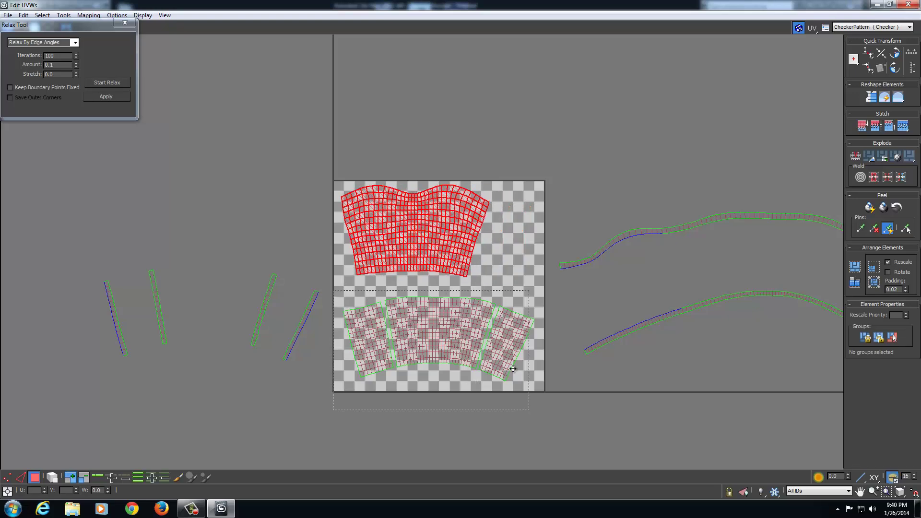
Shift the three lower shells toward the tile's lower-left corner and nudge the upper shell down
{"action": "left_click_drag", "start_coordinate": [515, 404], "coordinate": [534, 411]}
{"action": "left_click_drag", "start_coordinate": [505, 352], "coordinate": [501, 357]}
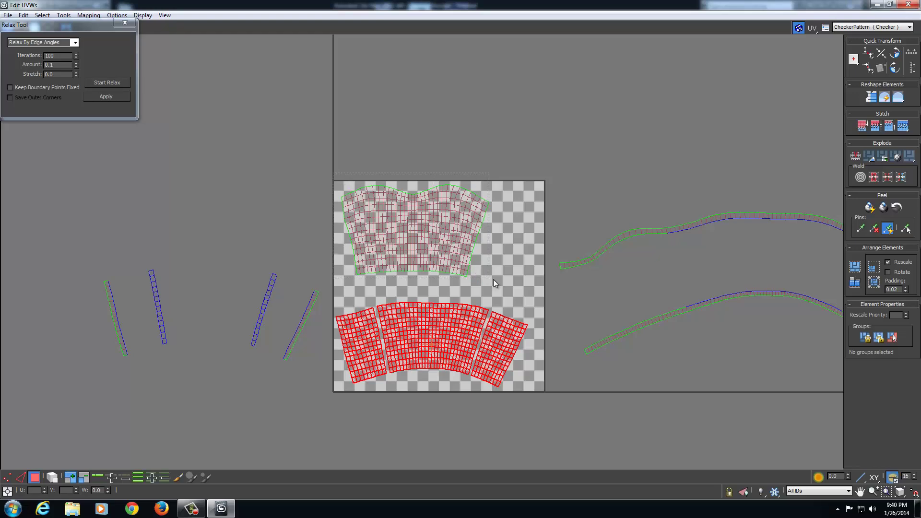
{"action": "left_click_drag", "start_coordinate": [494, 279], "coordinate": [494, 279]}
{"action": "left_click_drag", "start_coordinate": [448, 238], "coordinate": [446, 249]}
{"action": "left_click", "coordinate": [555, 218]}
Straighten the two long curved strips right of the tile into horizontal strips
{"action": "middle_click_drag", "start_coordinate": [555, 218], "coordinate": [407, 216]}
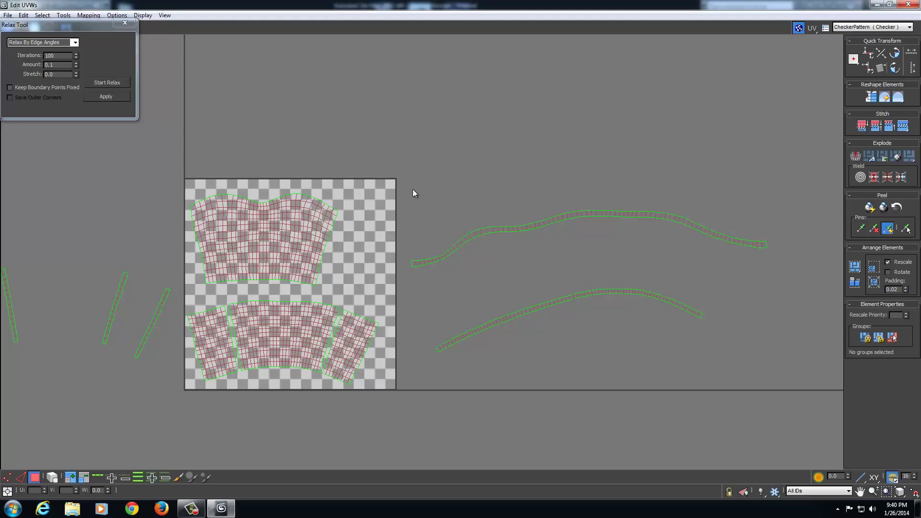
{"action": "left_click_drag", "start_coordinate": [426, 206], "coordinate": [796, 275]}
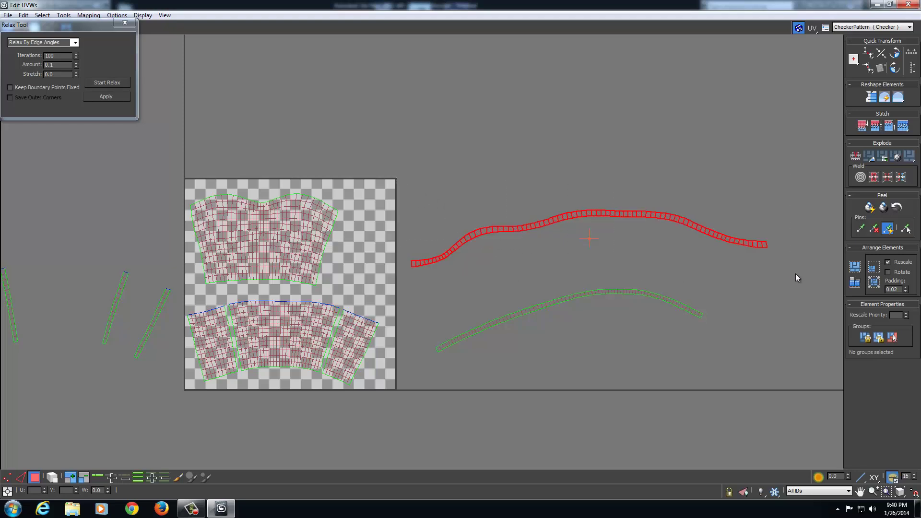
{"action": "left_click", "coordinate": [872, 98]}
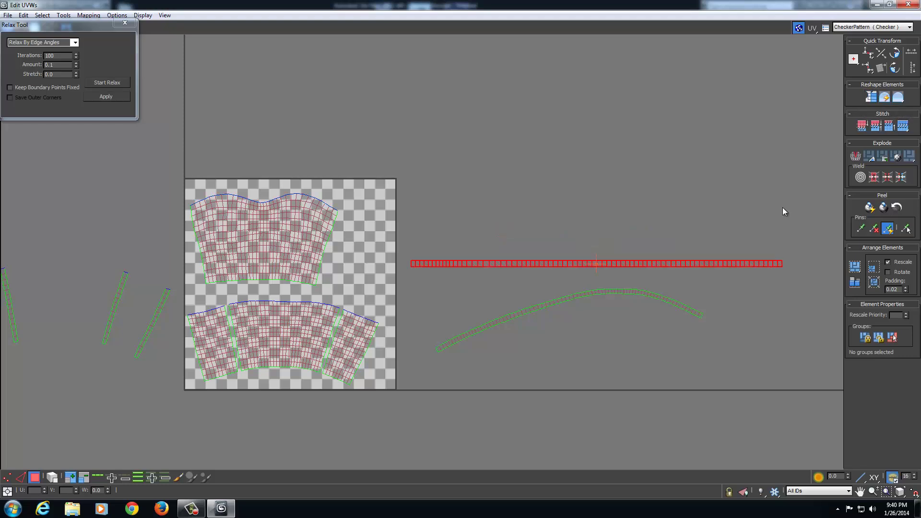
{"action": "middle_click_drag", "start_coordinate": [681, 342], "coordinate": [672, 343]}
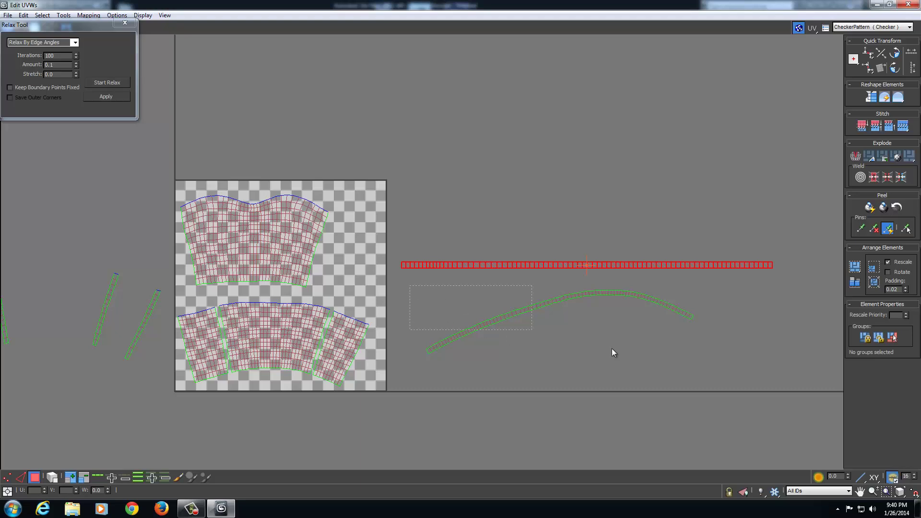
{"action": "left_click_drag", "start_coordinate": [625, 351], "coordinate": [730, 370]}
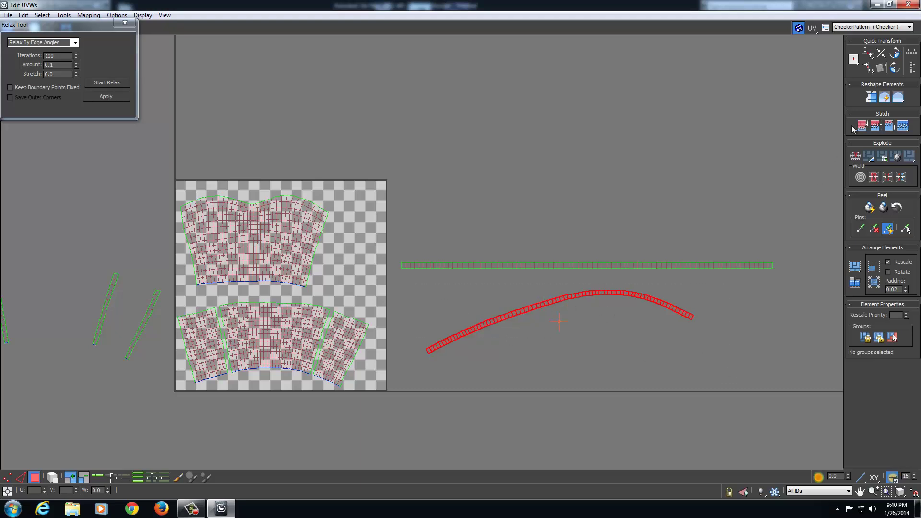
{"action": "left_click", "coordinate": [870, 98]}
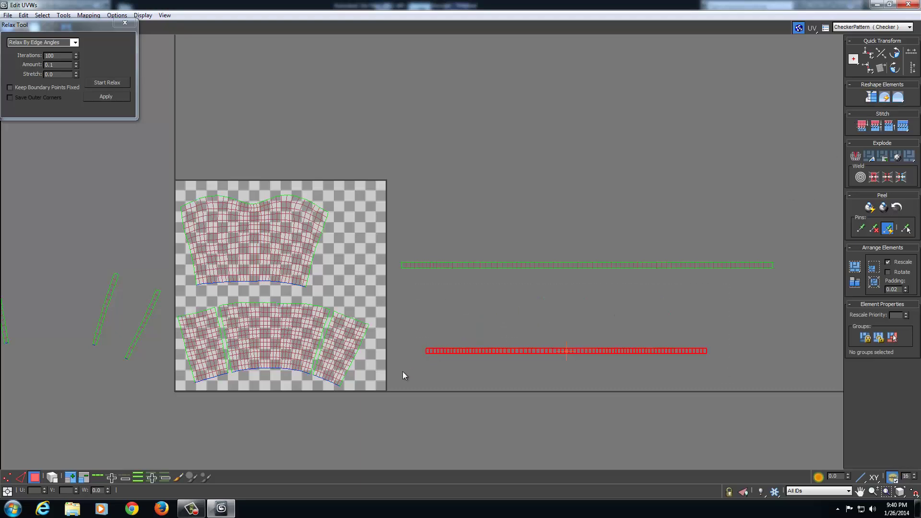
Straighten each of the four short slanted strips left of the tile into vertical strips
{"action": "middle_click_drag", "start_coordinate": [403, 372], "coordinate": [554, 343]}
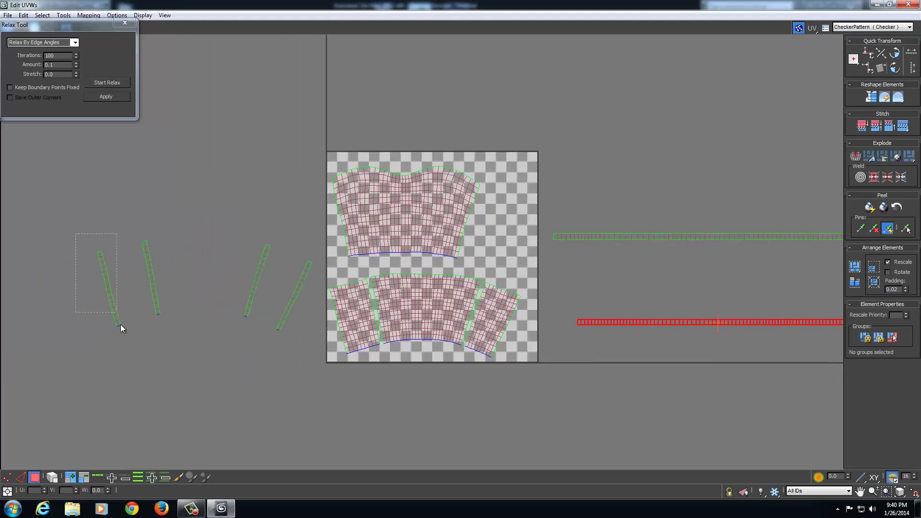
{"action": "left_click_drag", "start_coordinate": [117, 351], "coordinate": [118, 351]}
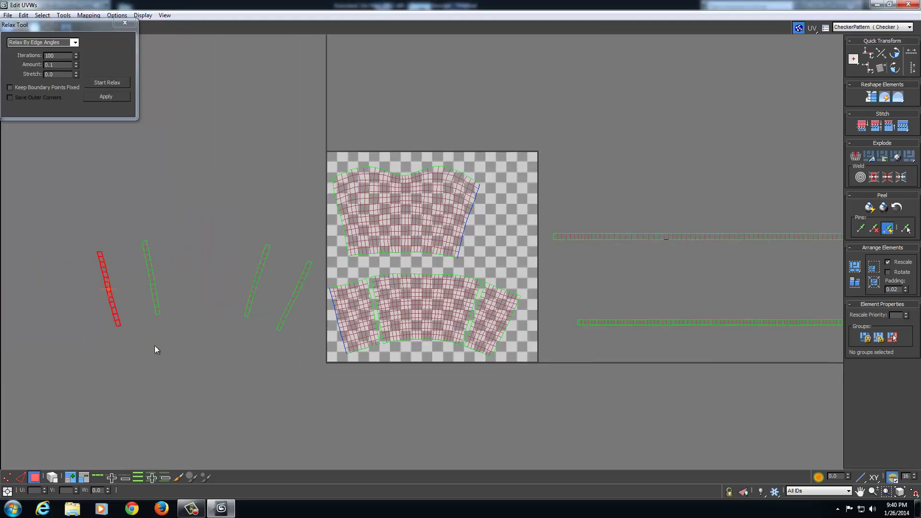
{"action": "left_click", "coordinate": [871, 97]}
{"action": "left_click_drag", "start_coordinate": [192, 342], "coordinate": [193, 343]}
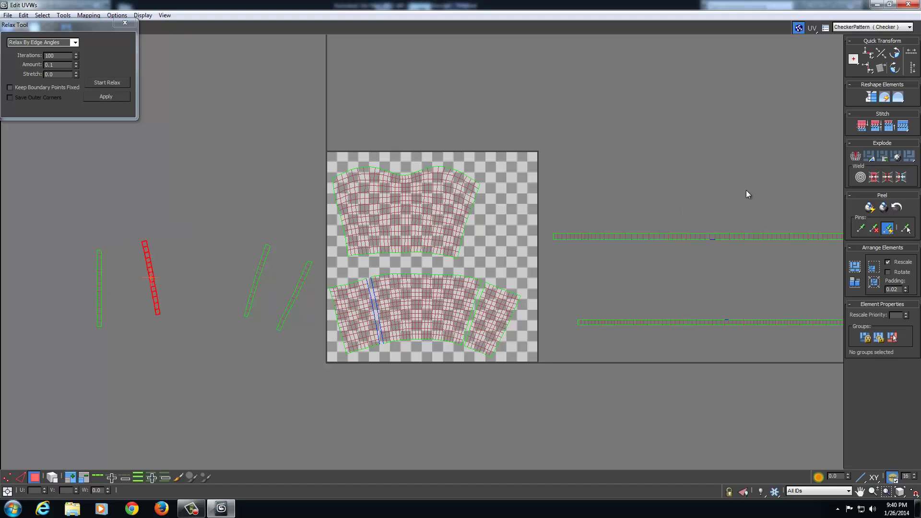
{"action": "left_click", "coordinate": [869, 99]}
{"action": "left_click_drag", "start_coordinate": [270, 304], "coordinate": [265, 319]}
{"action": "left_click", "coordinate": [872, 98]}
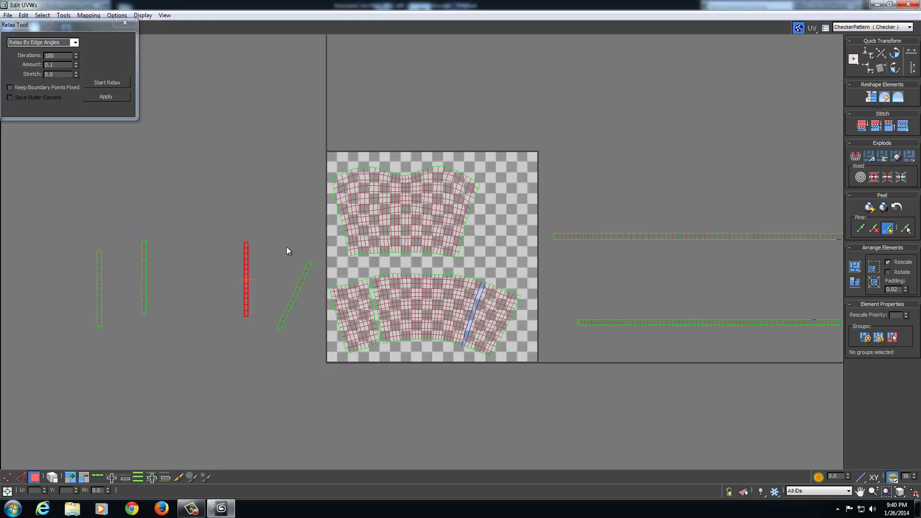
{"action": "left_click_drag", "start_coordinate": [323, 362], "coordinate": [323, 362]}
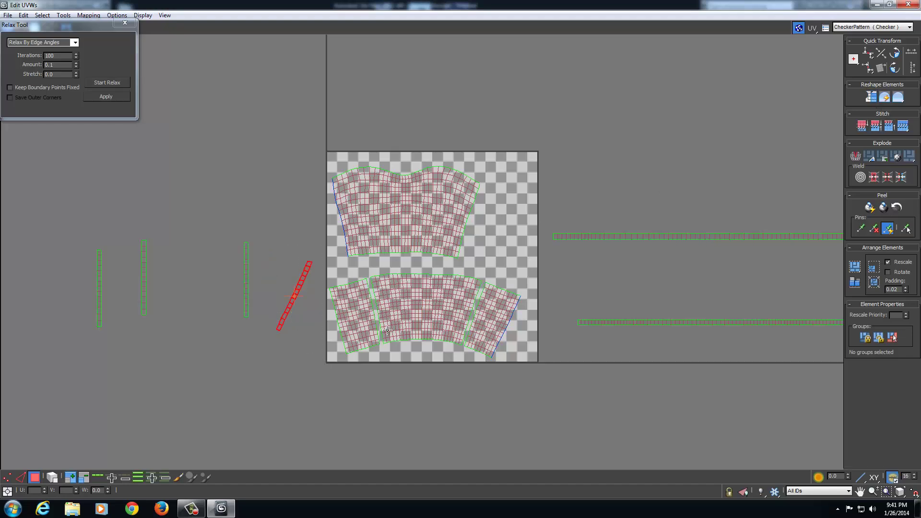
{"action": "left_click", "coordinate": [871, 100]}
Rotate the longer horizontal strip to vertical and move it to the tile's right edge
{"action": "middle_click_drag", "start_coordinate": [651, 330], "coordinate": [486, 335]}
{"action": "left_click_drag", "start_coordinate": [711, 277], "coordinate": [829, 272]}
{"action": "middle_click_drag", "start_coordinate": [586, 290], "coordinate": [543, 323]}
{"action": "scroll", "coordinate": [542, 323], "scroll_direction": "up", "scroll_amount": 3}
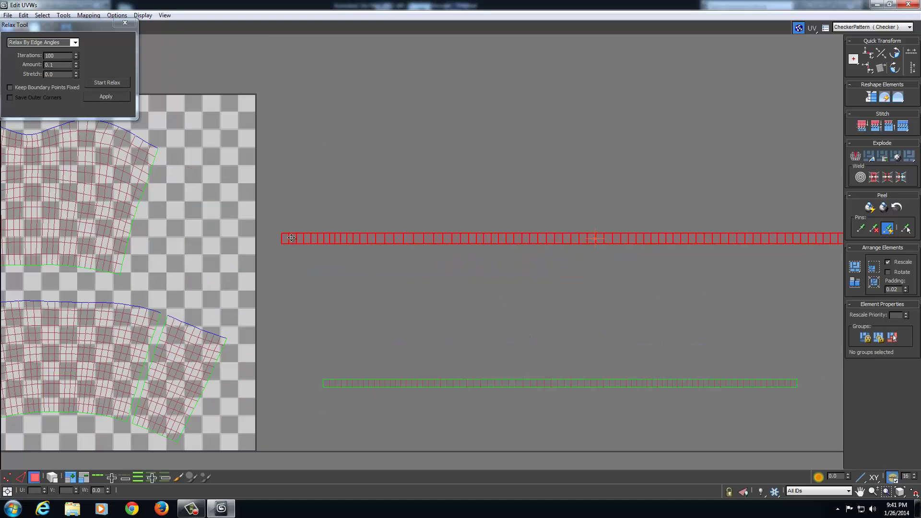
{"action": "right_click", "coordinate": [291, 238]}
{"action": "left_click", "coordinate": [300, 255]}
{"action": "left_click_drag", "start_coordinate": [286, 240], "coordinate": [596, 350]}
{"action": "right_click", "coordinate": [581, 273]}
{"action": "left_click", "coordinate": [600, 284]}
{"action": "left_click_drag", "start_coordinate": [597, 271], "coordinate": [247, 278]}
Scale the vertical strip down to fit the tile's height and position it inside the right edge
{"action": "middle_click_drag", "start_coordinate": [293, 335], "coordinate": [330, 269]}
{"action": "scroll", "coordinate": [328, 280], "scroll_direction": "down", "scroll_amount": 3}
{"action": "right_click", "coordinate": [320, 286]}
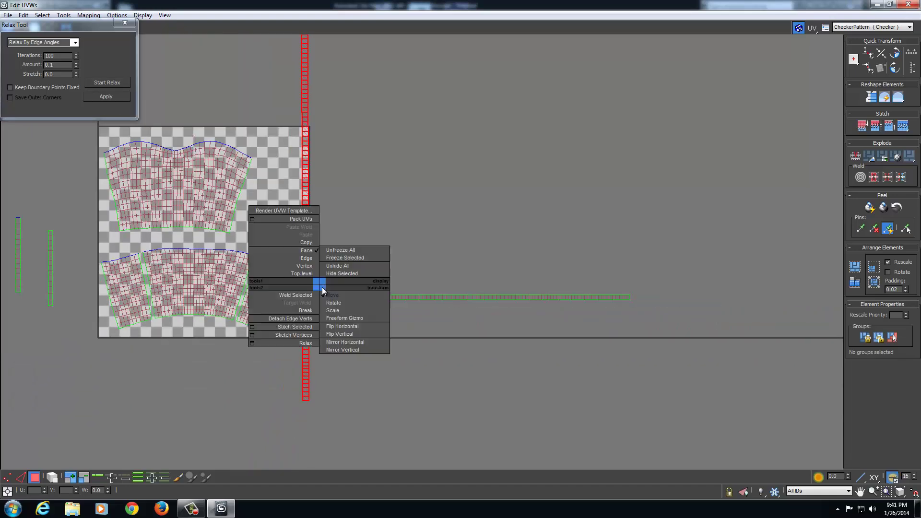
{"action": "left_click", "coordinate": [335, 305]}
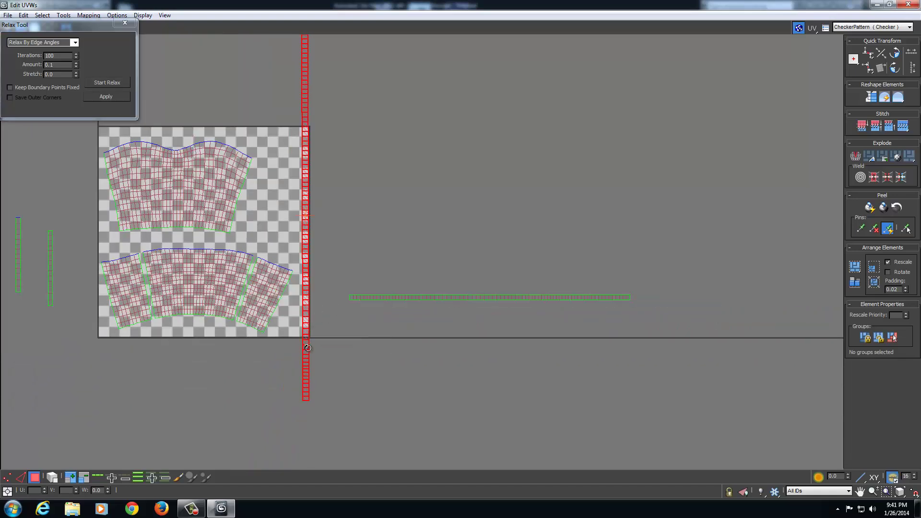
{"action": "right_click", "coordinate": [305, 345]}
{"action": "left_click", "coordinate": [321, 372]}
{"action": "left_click_drag", "start_coordinate": [309, 354], "coordinate": [291, 287]}
{"action": "right_click", "coordinate": [292, 287]}
{"action": "left_click", "coordinate": [297, 296]}
{"action": "left_click_drag", "start_coordinate": [307, 238], "coordinate": [305, 247]}
Fine-tune the vertical strip's size and position along the tile's right edge
{"action": "right_click", "coordinate": [304, 247]}
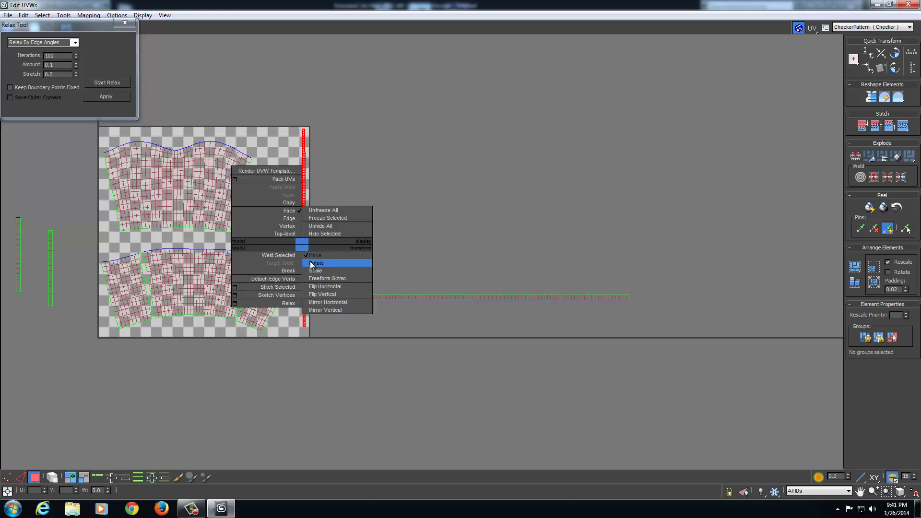
{"action": "left_click", "coordinate": [313, 272]}
{"action": "right_click", "coordinate": [312, 271]}
{"action": "left_click", "coordinate": [320, 290]}
{"action": "scroll", "coordinate": [347, 304], "scroll_direction": "up", "scroll_amount": 4}
{"action": "scroll", "coordinate": [377, 323], "scroll_direction": "up", "scroll_amount": 3}
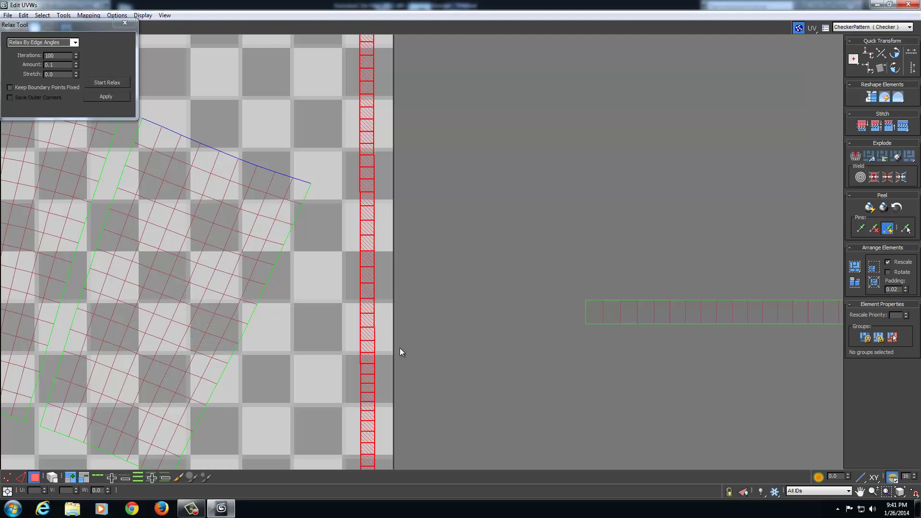
{"action": "middle_click_drag", "start_coordinate": [413, 370], "coordinate": [413, 282]}
{"action": "left_click_drag", "start_coordinate": [366, 322], "coordinate": [368, 332]}
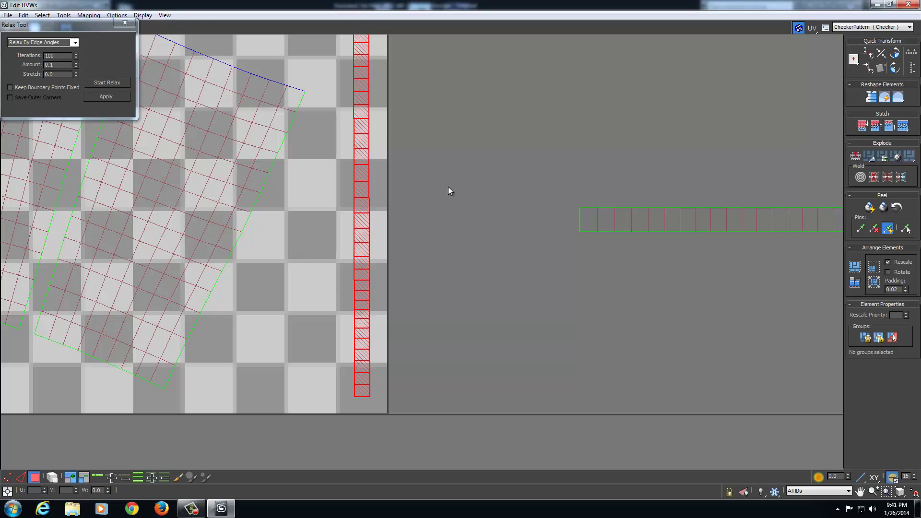
Move the selected vertical strip down and closer to the tile's right edge
{"action": "middle_click_drag", "start_coordinate": [448, 188], "coordinate": [445, 316]}
{"action": "scroll", "coordinate": [444, 315], "scroll_direction": "down", "scroll_amount": 3}
{"action": "middle_click_drag", "start_coordinate": [446, 223], "coordinate": [420, 367]}
{"action": "right_click", "coordinate": [392, 187]}
{"action": "left_click", "coordinate": [404, 198]}
{"action": "left_click_drag", "start_coordinate": [377, 153], "coordinate": [382, 167]}
{"action": "middle_click_drag", "start_coordinate": [430, 304], "coordinate": [422, 191]}
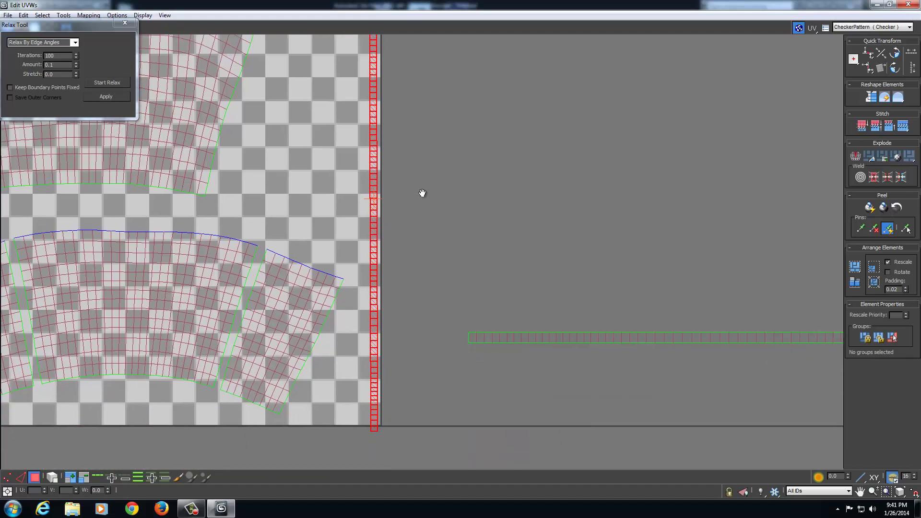
Scale the right-edge strip down slightly and reposition it to fit between the tile's upper and lower borders
{"action": "right_click", "coordinate": [407, 254]}
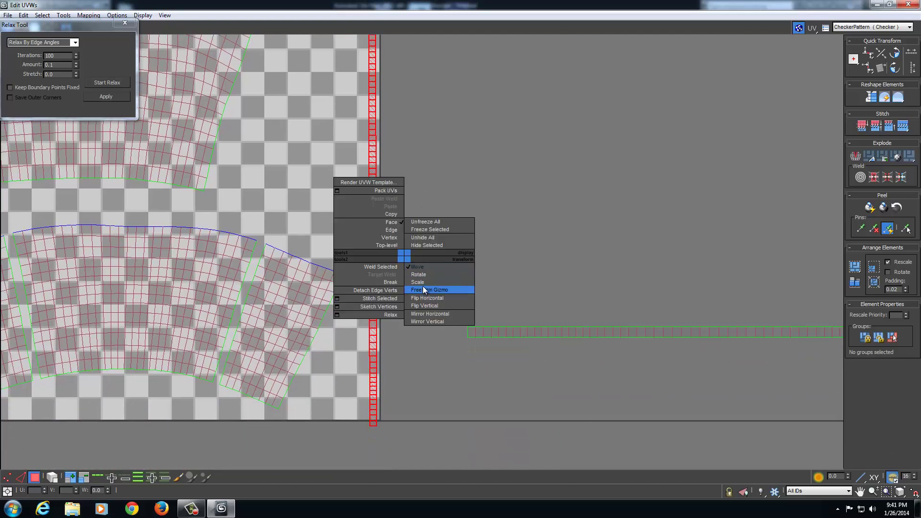
{"action": "left_click", "coordinate": [423, 283]}
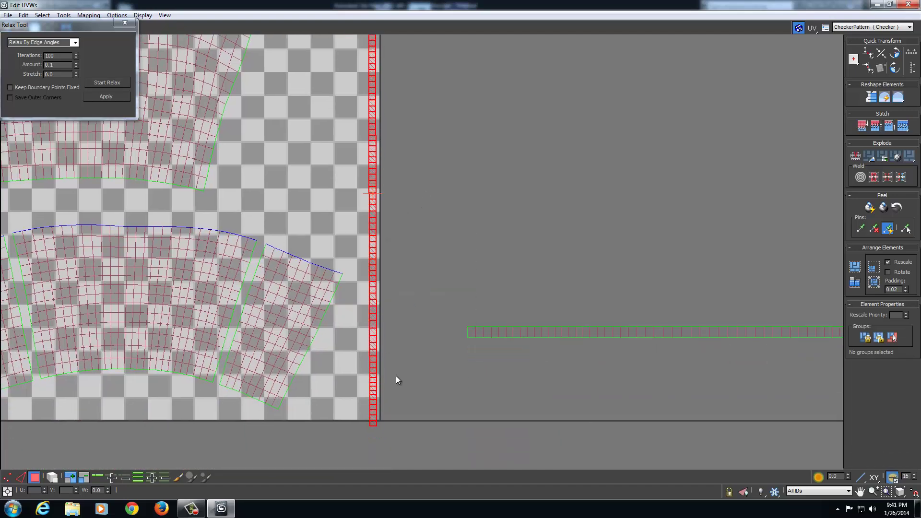
{"action": "scroll", "coordinate": [396, 379], "scroll_direction": "up", "scroll_amount": 3}
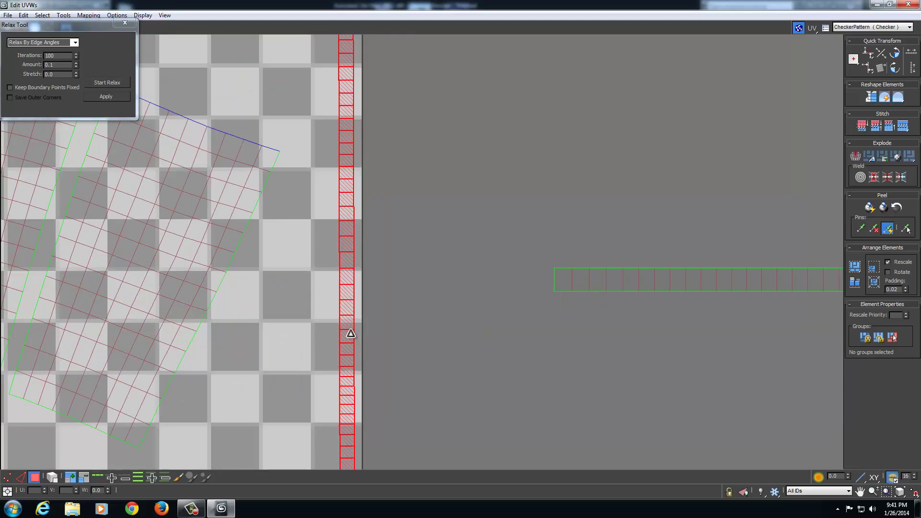
{"action": "scroll", "coordinate": [380, 370], "scroll_direction": "down", "scroll_amount": 3}
{"action": "middle_click_drag", "start_coordinate": [397, 317], "coordinate": [406, 511]}
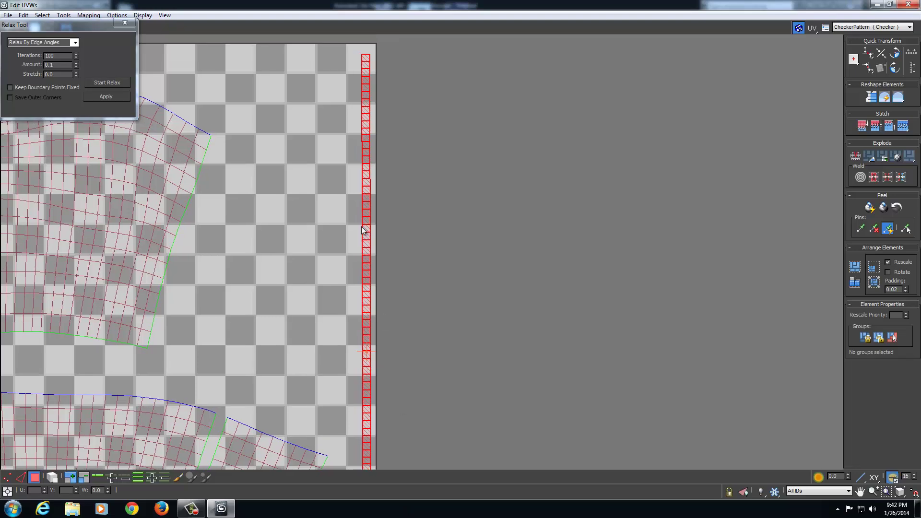
{"action": "right_click", "coordinate": [365, 129]}
{"action": "left_click", "coordinate": [377, 137]}
{"action": "left_click_drag", "start_coordinate": [367, 103], "coordinate": [365, 95]}
{"action": "middle_click_drag", "start_coordinate": [431, 221], "coordinate": [430, 152]}
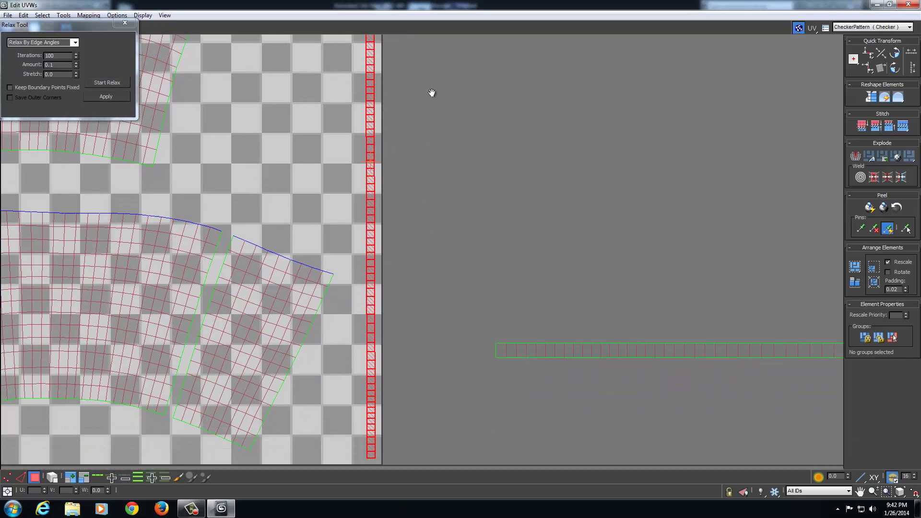
{"action": "middle_click_drag", "start_coordinate": [432, 92], "coordinate": [440, 263]}
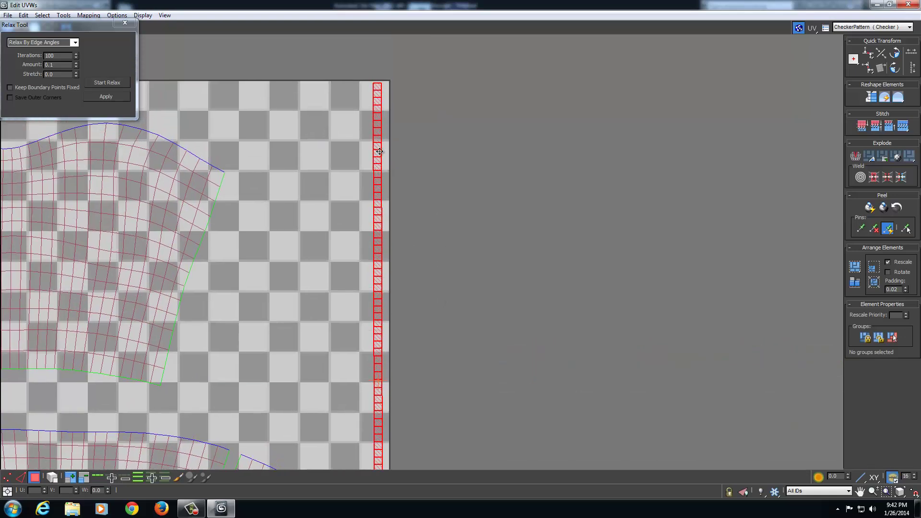
Select the remaining long horizontal strip outside the tile and rotate it about 90 degrees to vertical
{"action": "middle_click_drag", "start_coordinate": [495, 271], "coordinate": [456, 143]}
{"action": "scroll", "coordinate": [448, 218], "scroll_direction": "down", "scroll_amount": 3}
{"action": "left_click_drag", "start_coordinate": [431, 291], "coordinate": [817, 355]}
{"action": "right_click", "coordinate": [762, 295]}
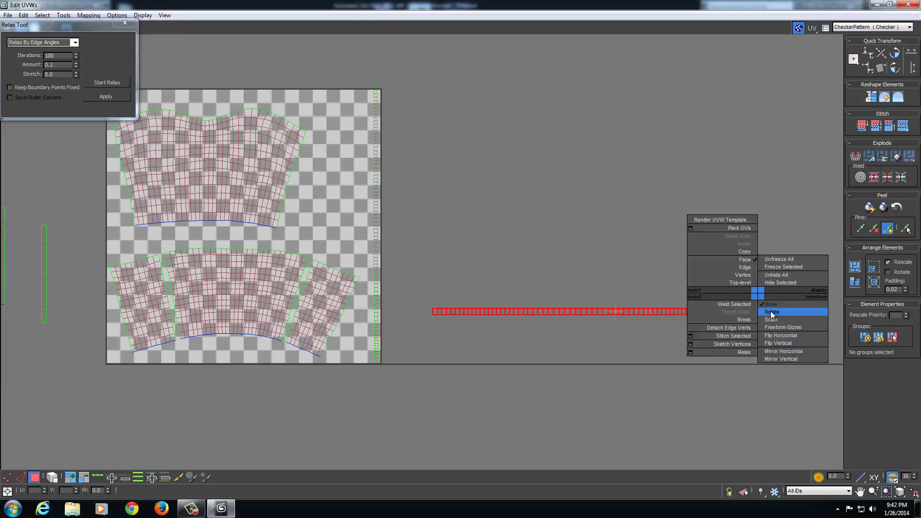
{"action": "left_click", "coordinate": [770, 312]}
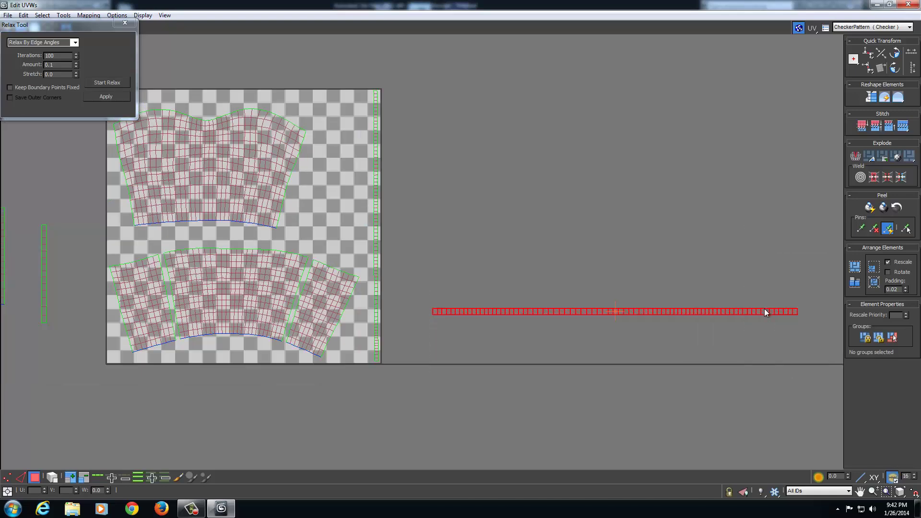
{"action": "left_click_drag", "start_coordinate": [765, 313], "coordinate": [614, 382]}
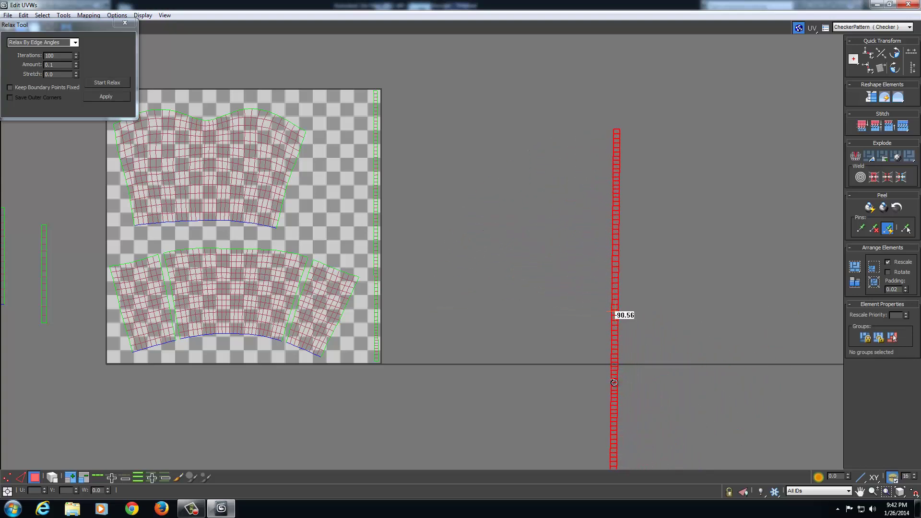
Move the rotated strip into the tile beside the right-edge strip and scale it down
{"action": "right_click", "coordinate": [597, 138]}
{"action": "left_click", "coordinate": [624, 169]}
{"action": "left_click_drag", "start_coordinate": [619, 138], "coordinate": [360, 146]}
{"action": "right_click", "coordinate": [606, 233]}
{"action": "left_click", "coordinate": [613, 243]}
{"action": "right_click", "coordinate": [361, 145]}
{"action": "left_click", "coordinate": [369, 150]}
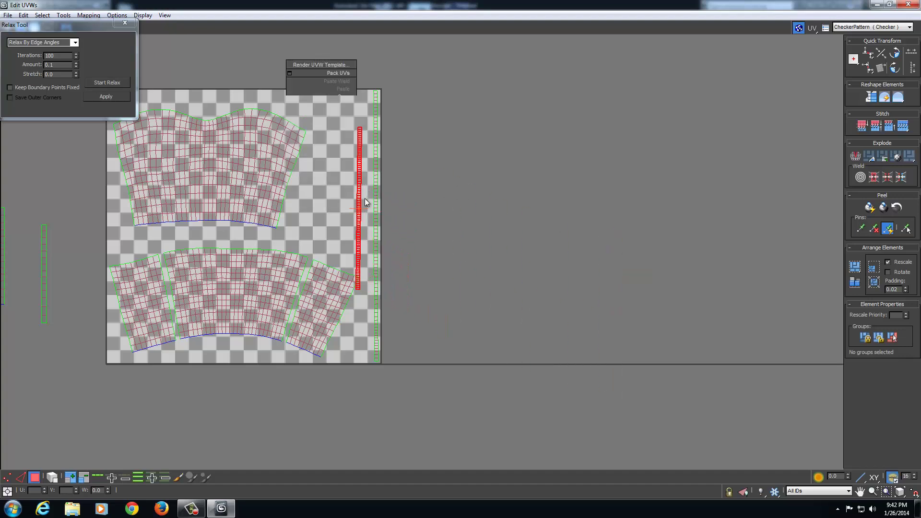
Rescale the second long strip to nearly the tile's height and align it vertically beside the right-edge strip
{"action": "right_click", "coordinate": [359, 199]}
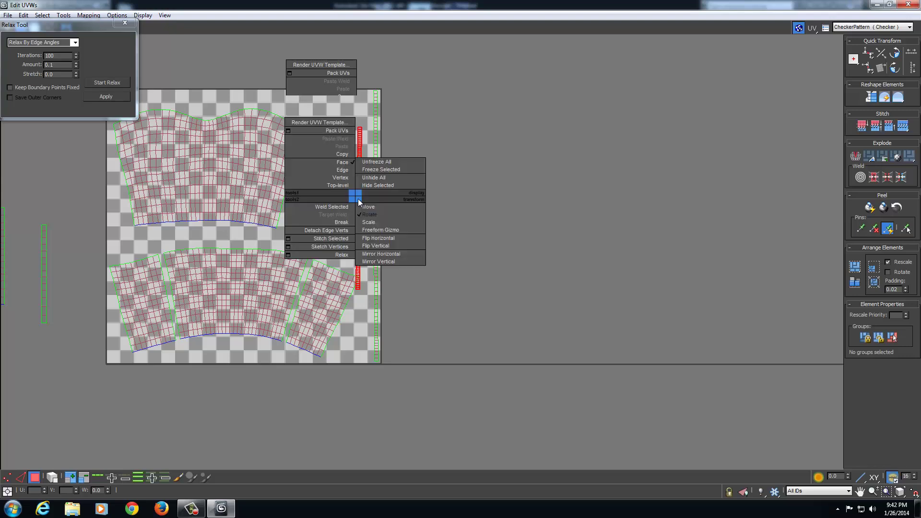
{"action": "left_click", "coordinate": [377, 224]}
{"action": "left_click_drag", "start_coordinate": [361, 220], "coordinate": [366, 226]}
{"action": "right_click", "coordinate": [363, 233]}
{"action": "left_click", "coordinate": [379, 239]}
{"action": "right_click", "coordinate": [368, 229]}
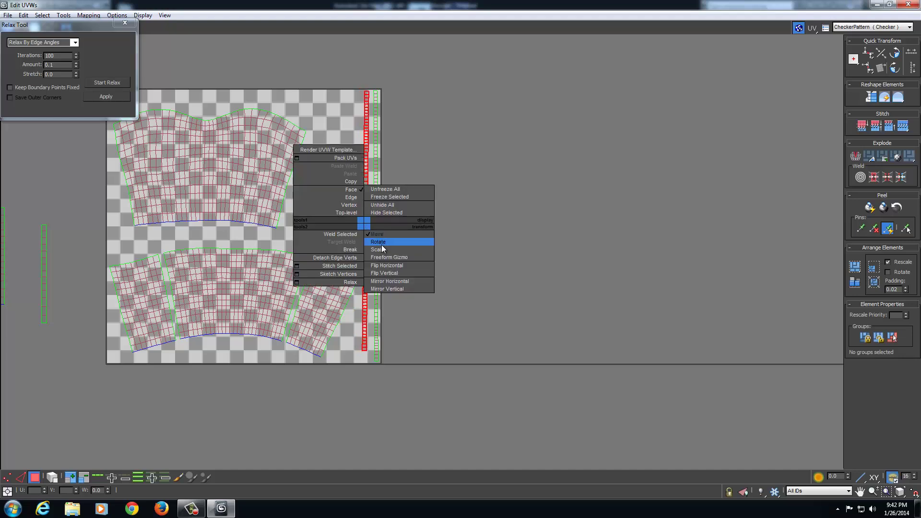
{"action": "left_click", "coordinate": [379, 250]}
{"action": "left_click_drag", "start_coordinate": [365, 233], "coordinate": [368, 237]}
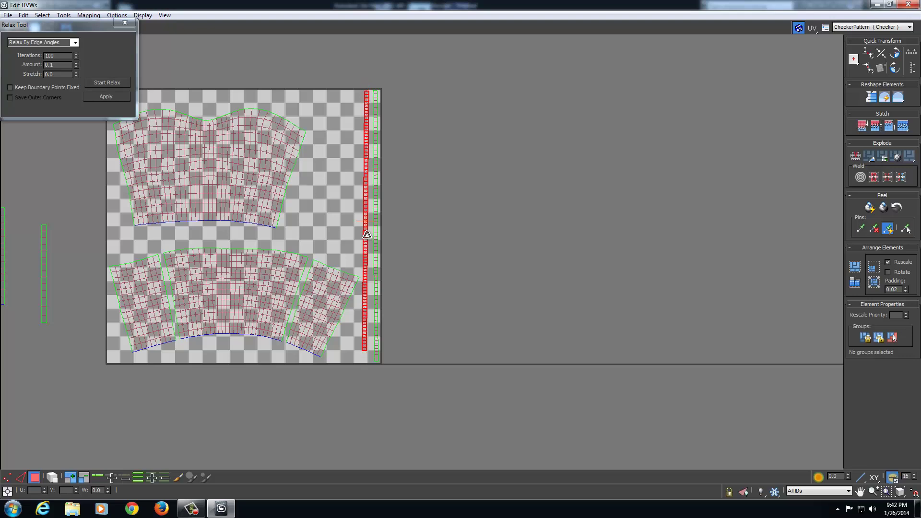
{"action": "right_click", "coordinate": [365, 232]}
{"action": "left_click", "coordinate": [376, 241]}
{"action": "left_click_drag", "start_coordinate": [365, 215], "coordinate": [366, 219]}
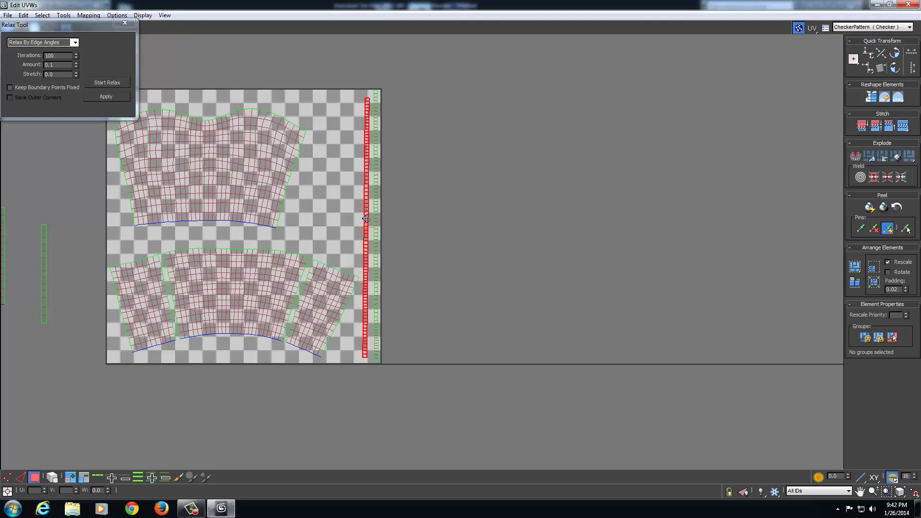
Move the two nearest short vertical strips into the tile, side by side next to the long strips
{"action": "middle_click_drag", "start_coordinate": [284, 239], "coordinate": [424, 245]}
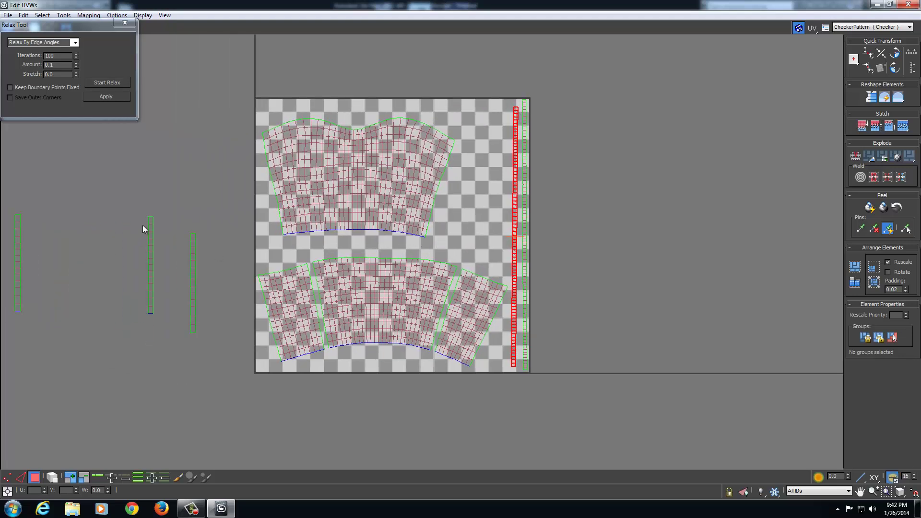
{"action": "left_click", "coordinate": [200, 296]}
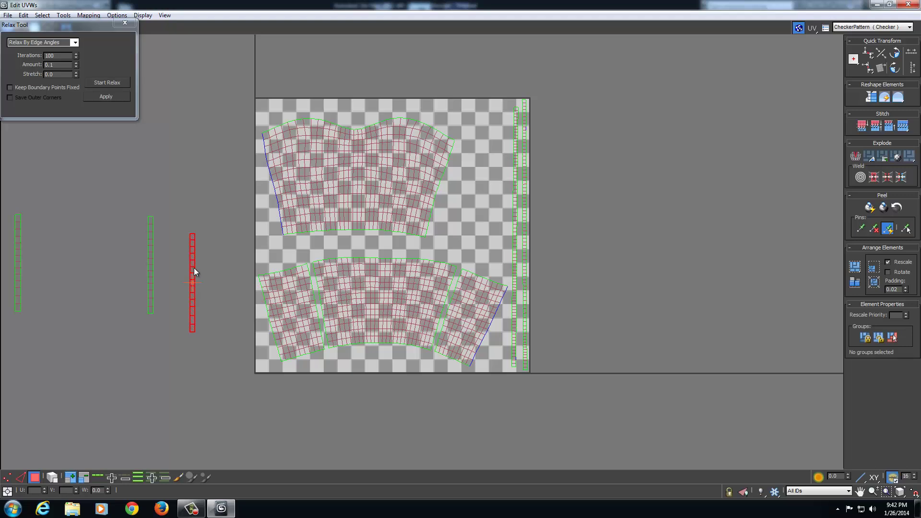
{"action": "left_click_drag", "start_coordinate": [195, 272], "coordinate": [508, 178]}
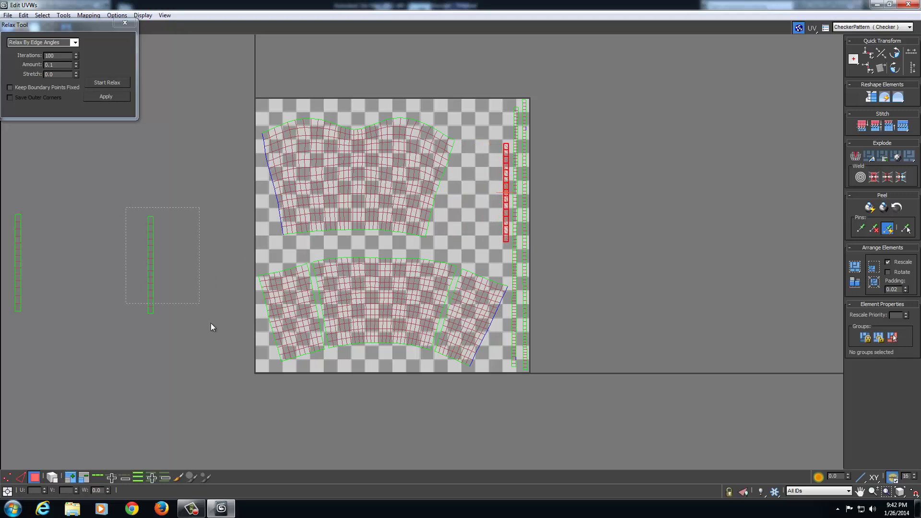
{"action": "left_click_drag", "start_coordinate": [211, 328], "coordinate": [211, 328]}
{"action": "left_click_drag", "start_coordinate": [151, 255], "coordinate": [497, 179]}
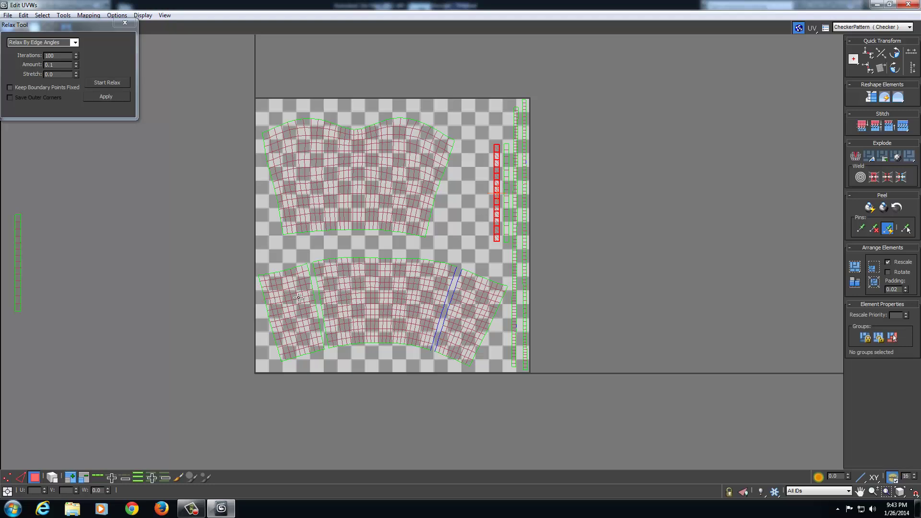
Move the last two short vertical strips into the tile, lined up beside the other short strips
{"action": "middle_click_drag", "start_coordinate": [155, 290], "coordinate": [295, 288]}
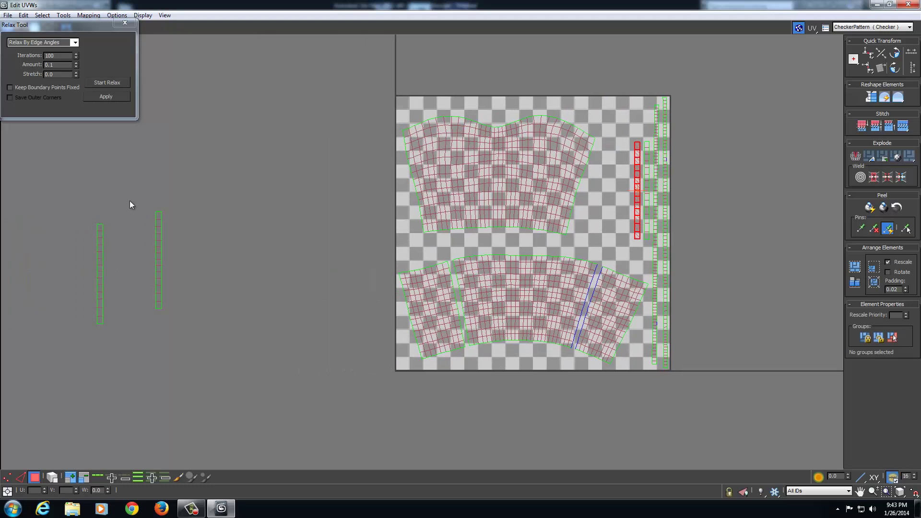
{"action": "left_click", "coordinate": [158, 231]}
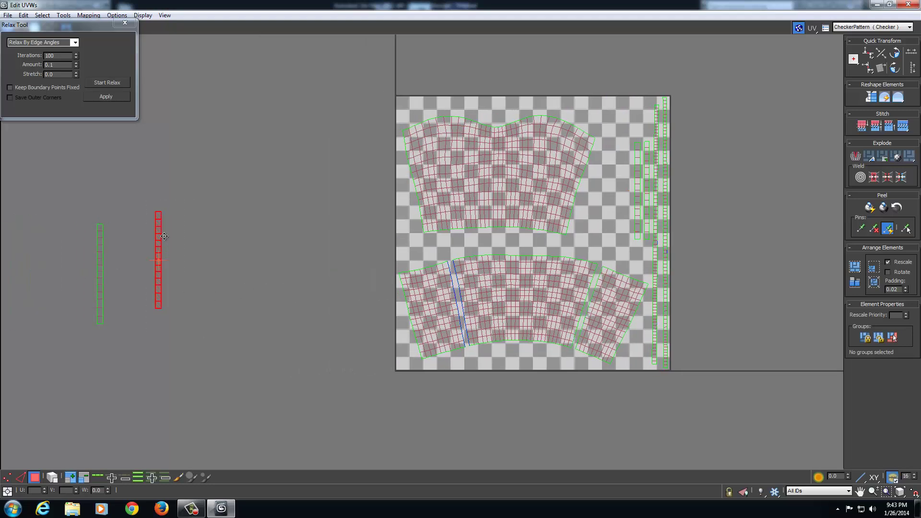
{"action": "left_click_drag", "start_coordinate": [159, 236], "coordinate": [629, 166]}
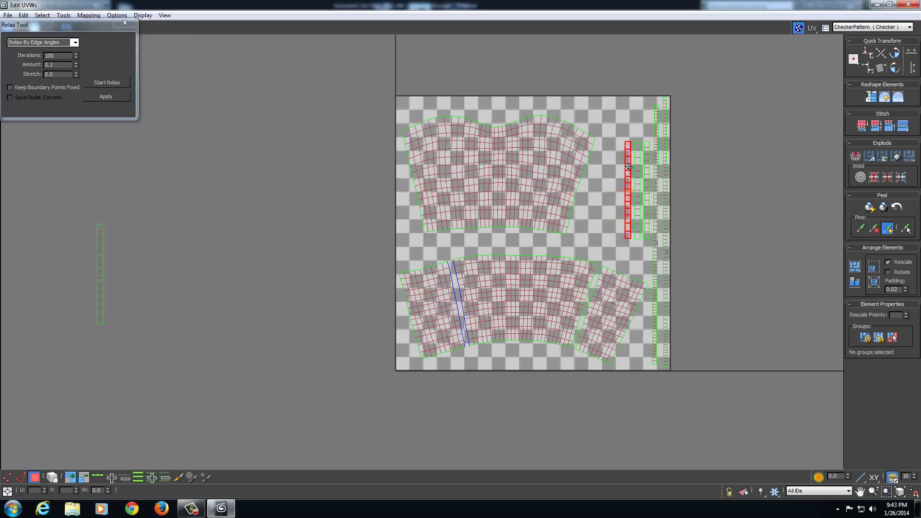
{"action": "left_click", "coordinate": [108, 282]}
{"action": "left_click_drag", "start_coordinate": [98, 251], "coordinate": [615, 168]}
Close the Relax Tool and choose CheckerPattern as the UV editor's background texture
{"action": "middle_click_drag", "start_coordinate": [752, 258], "coordinate": [632, 255]}
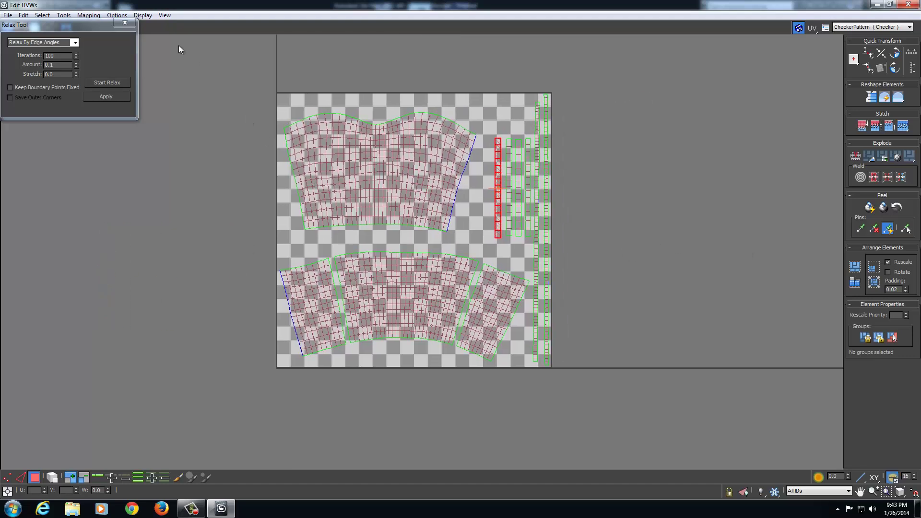
{"action": "left_click", "coordinate": [125, 22]}
{"action": "middle_click_drag", "start_coordinate": [577, 267], "coordinate": [519, 279]}
{"action": "scroll", "coordinate": [520, 278], "scroll_direction": "up", "scroll_amount": 2}
{"action": "scroll", "coordinate": [520, 278], "scroll_direction": "down", "scroll_amount": 2}
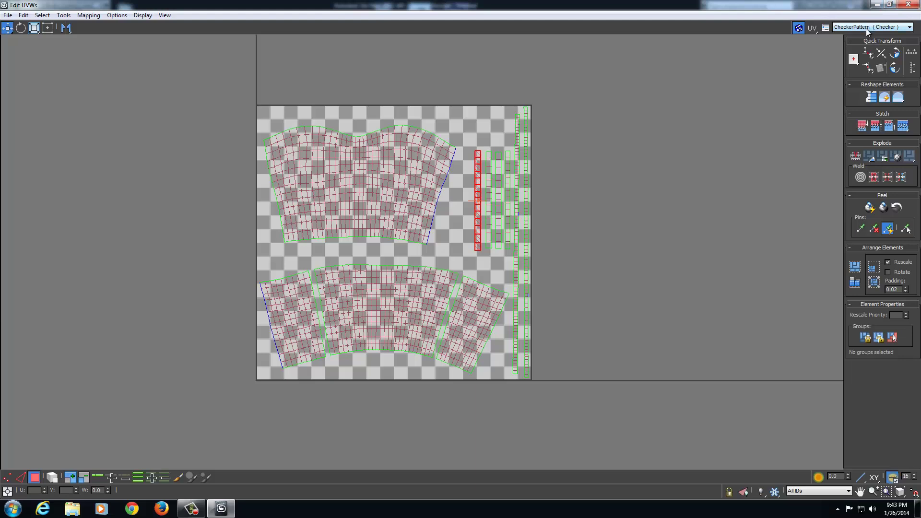
{"action": "left_click", "coordinate": [868, 27]}
{"action": "left_click", "coordinate": [869, 36]}
Shrink the UV editor, move it aside, and turn off Edged Faces in the Perspective view to inspect the garment
{"action": "left_click", "coordinate": [890, 4]}
{"action": "left_click_drag", "start_coordinate": [285, 99], "coordinate": [147, 100]}
{"action": "left_click", "coordinate": [321, 111]}
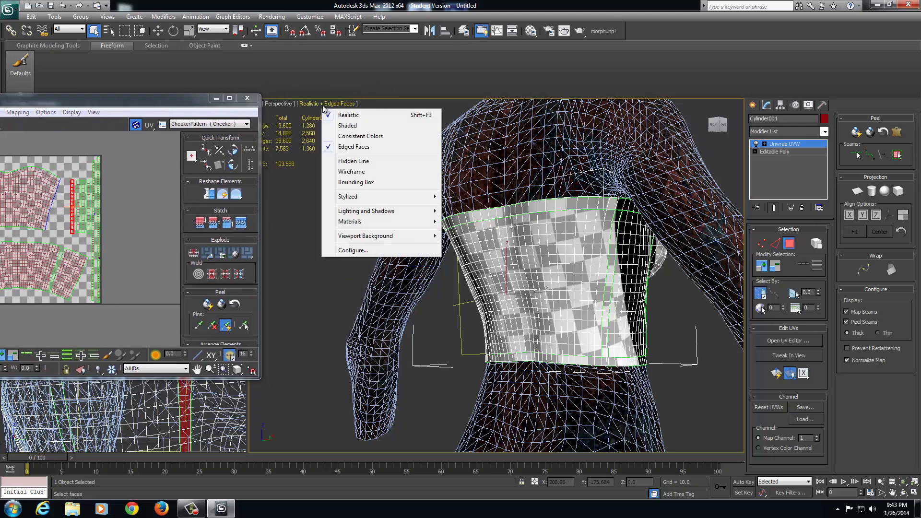
{"action": "left_click", "coordinate": [349, 146]}
{"action": "middle_click_drag", "start_coordinate": [507, 266], "coordinate": [384, 221], "text": "alt"}
{"action": "scroll", "coordinate": [529, 260], "scroll_direction": "up", "scroll_amount": 3}
{"action": "scroll", "coordinate": [616, 235], "scroll_direction": "down", "scroll_amount": 2}
{"action": "middle_click_drag", "start_coordinate": [617, 235], "coordinate": [508, 268], "text": "alt"}
Close the UV editor and convert the unwrapped red garment to an Editable Poly
{"action": "left_click_drag", "start_coordinate": [176, 100], "coordinate": [339, 127]}
{"action": "left_click", "coordinate": [411, 125]}
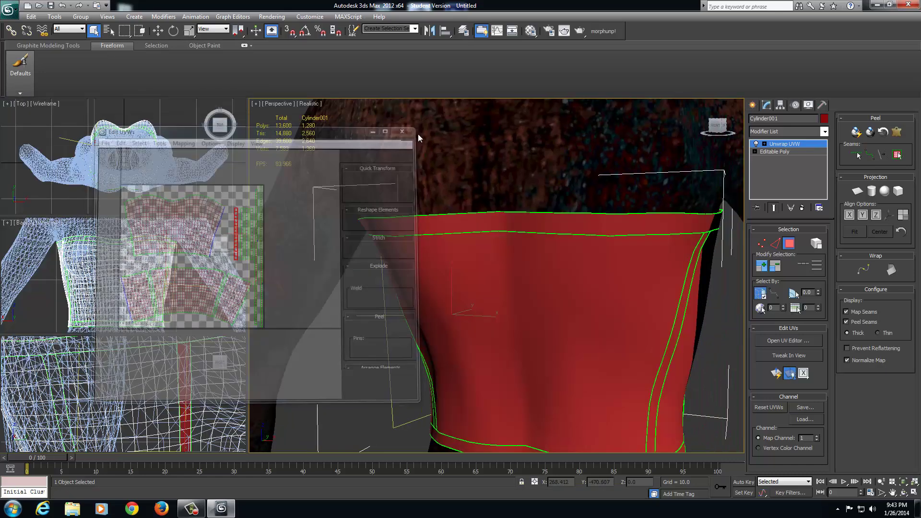
{"action": "scroll", "coordinate": [509, 242], "scroll_direction": "down", "scroll_amount": 5}
{"action": "middle_click_drag", "start_coordinate": [520, 251], "coordinate": [416, 251], "text": "alt"}
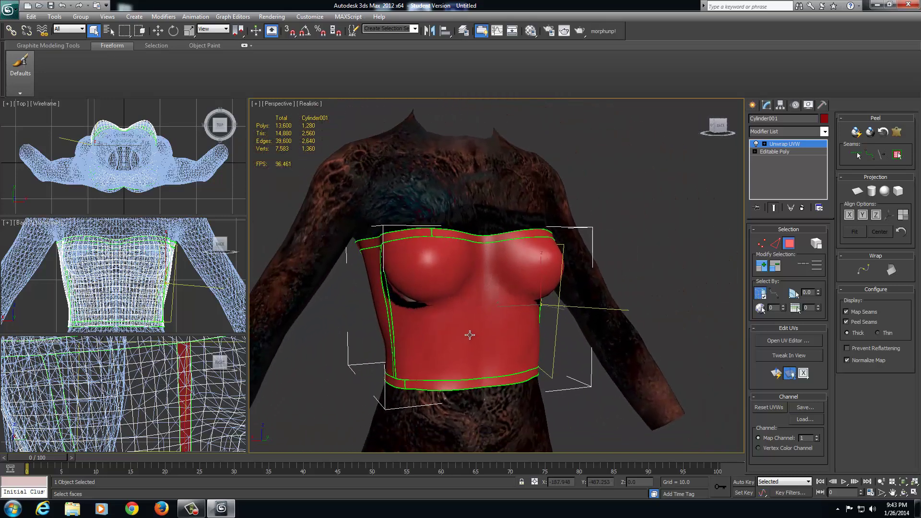
{"action": "right_click", "coordinate": [459, 308]}
{"action": "mouse_move", "coordinate": [488, 398]}
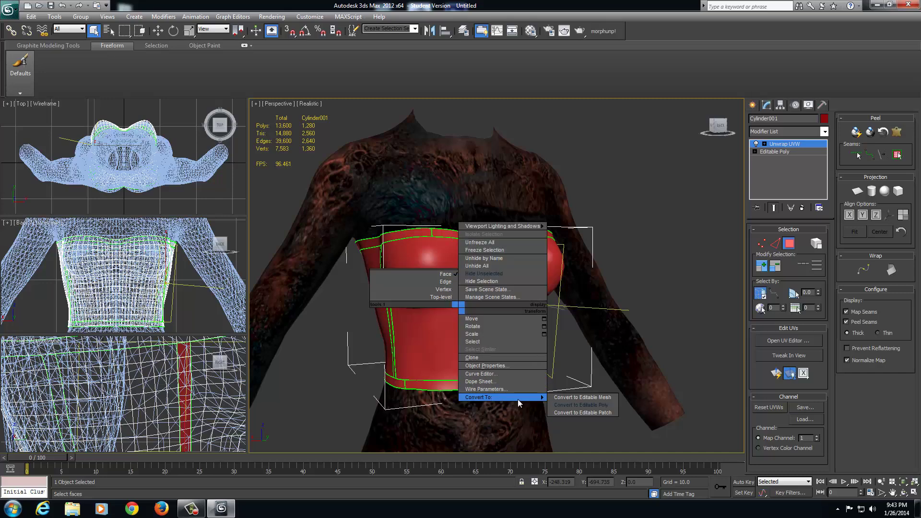
{"action": "left_click", "coordinate": [576, 406]}
Save the scene as AAATutorial in the scenes folder
{"action": "middle_click_drag", "start_coordinate": [508, 295], "coordinate": [505, 273], "text": "alt"}
{"action": "mouse_move", "coordinate": [436, 294]}
{"action": "middle_mouse_down", "text": "alt"}
{"action": "mouse_move", "coordinate": [606, 294]}
{"action": "mouse_move", "coordinate": [436, 288]}
{"action": "mouse_move", "coordinate": [439, 301]}
{"action": "middle_mouse_up", "text": "alt"}
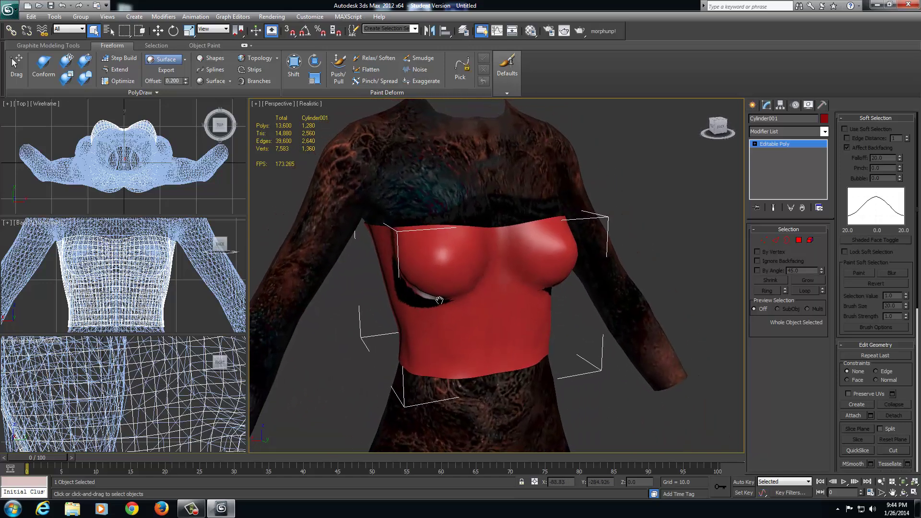
{"action": "left_click", "coordinate": [9, 9]}
{"action": "left_click", "coordinate": [29, 119]}
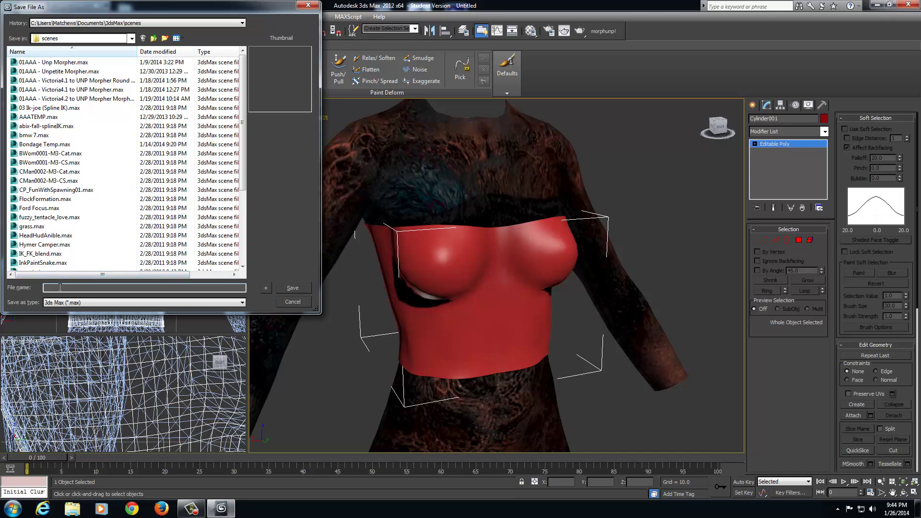
{"action": "type", "text": "AAATutt"}
{"action": "left_click", "coordinate": [293, 288]}
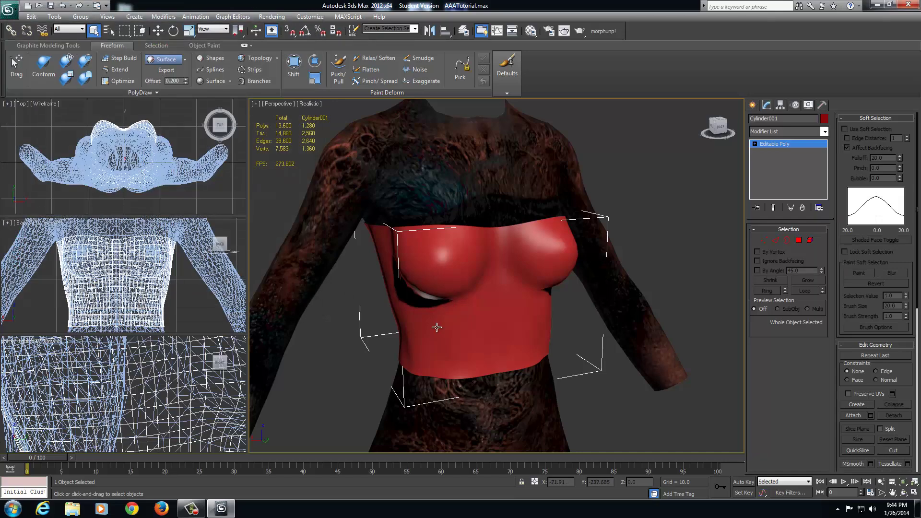
Weld all vertices of the red garment with a weld threshold of 0.001 and leave vertex editing
{"action": "middle_click_drag", "start_coordinate": [437, 327], "coordinate": [457, 321], "text": "alt"}
{"action": "middle_click_drag", "start_coordinate": [549, 323], "coordinate": [528, 260], "text": "alt"}
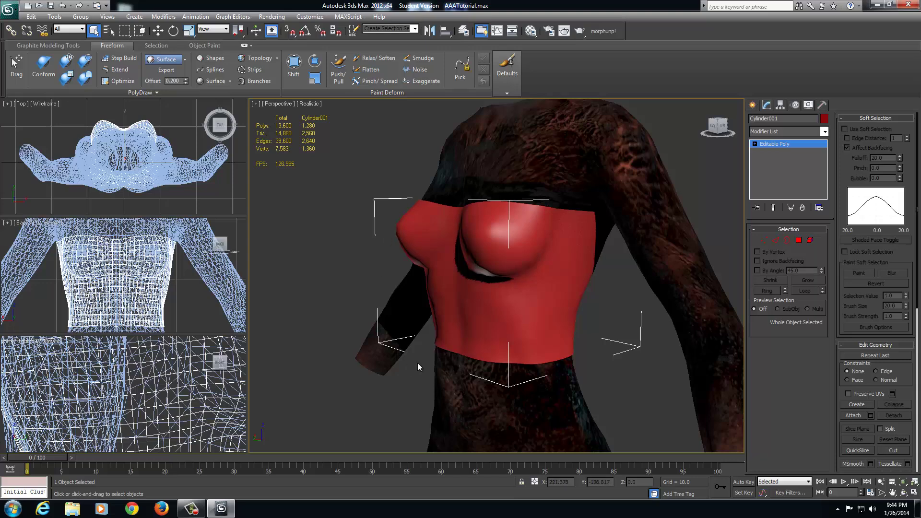
{"action": "middle_click_drag", "start_coordinate": [480, 368], "coordinate": [500, 341], "text": "alt"}
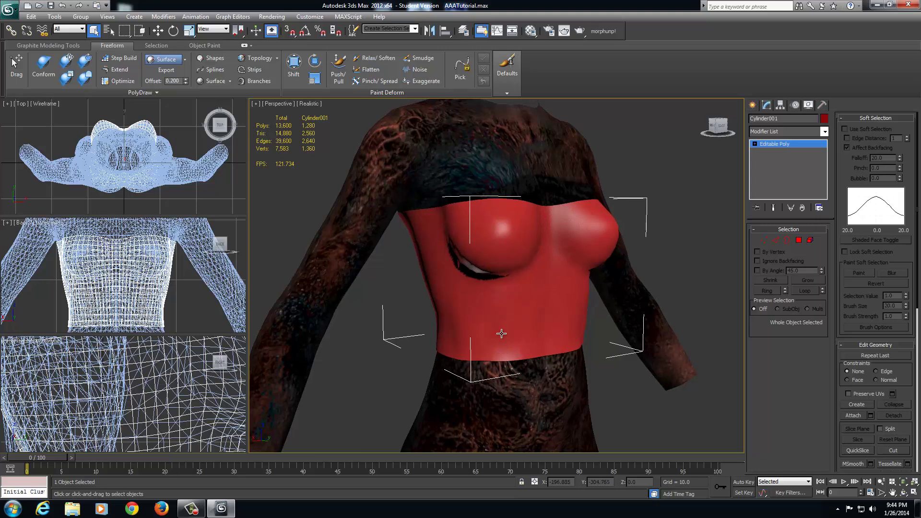
{"action": "left_click", "coordinate": [765, 240]}
{"action": "left_click_drag", "start_coordinate": [552, 338], "coordinate": [690, 416]}
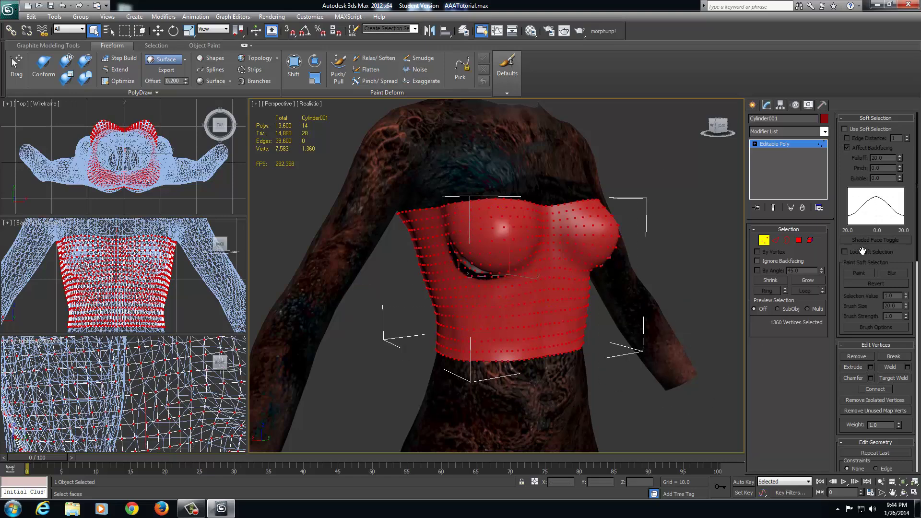
{"action": "left_click_drag", "start_coordinate": [840, 330], "coordinate": [834, 100]}
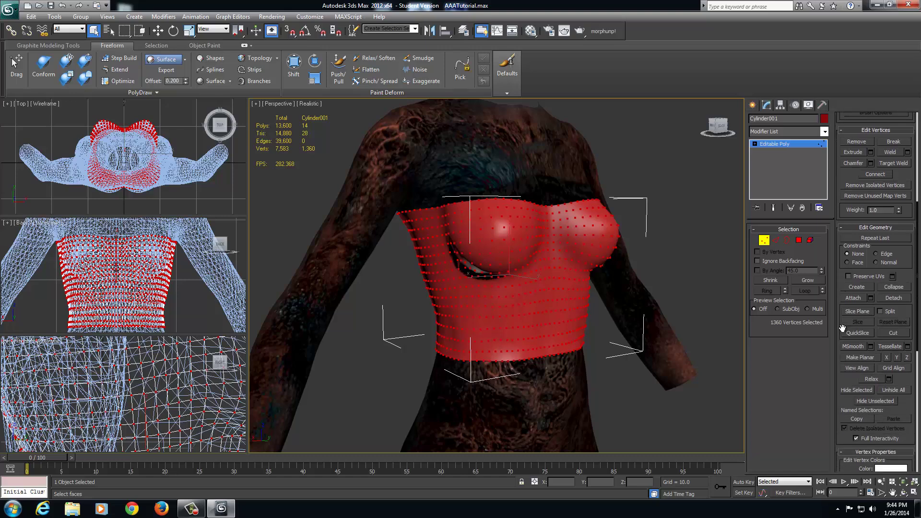
{"action": "mouse_move", "coordinate": [842, 328]}
{"action": "left_mouse_down"}
{"action": "mouse_move", "coordinate": [838, 481]}
{"action": "mouse_move", "coordinate": [833, 457]}
{"action": "left_mouse_up"}
{"action": "left_click_drag", "start_coordinate": [915, 264], "coordinate": [915, 277]}
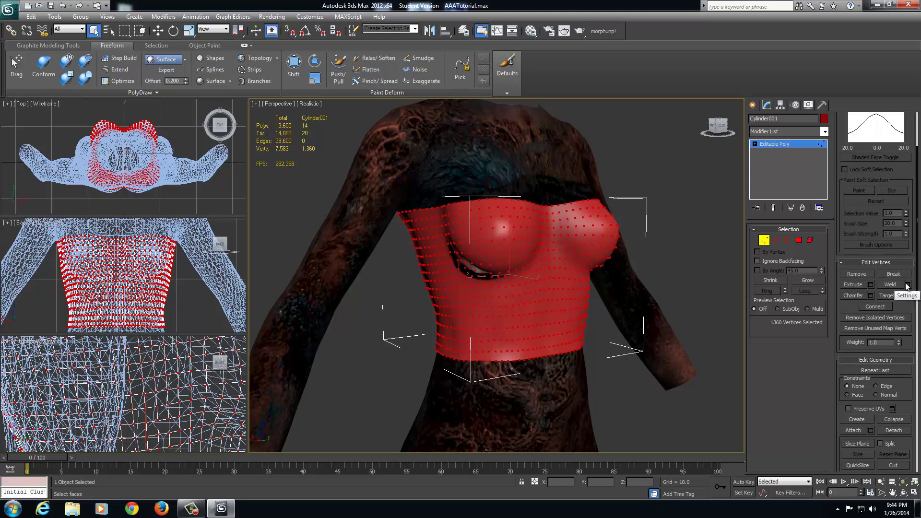
{"action": "left_click", "coordinate": [907, 285]}
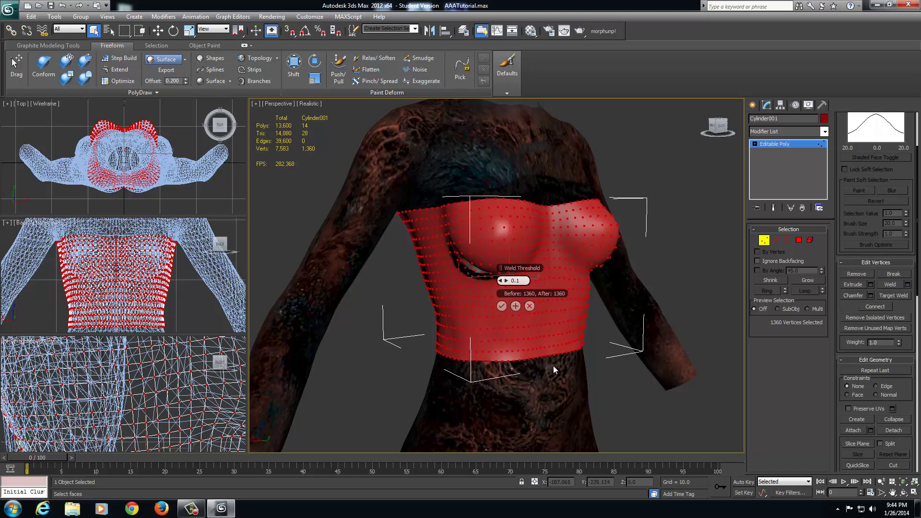
{"action": "type", "text": "0.001"}
{"action": "left_click", "coordinate": [502, 307]}
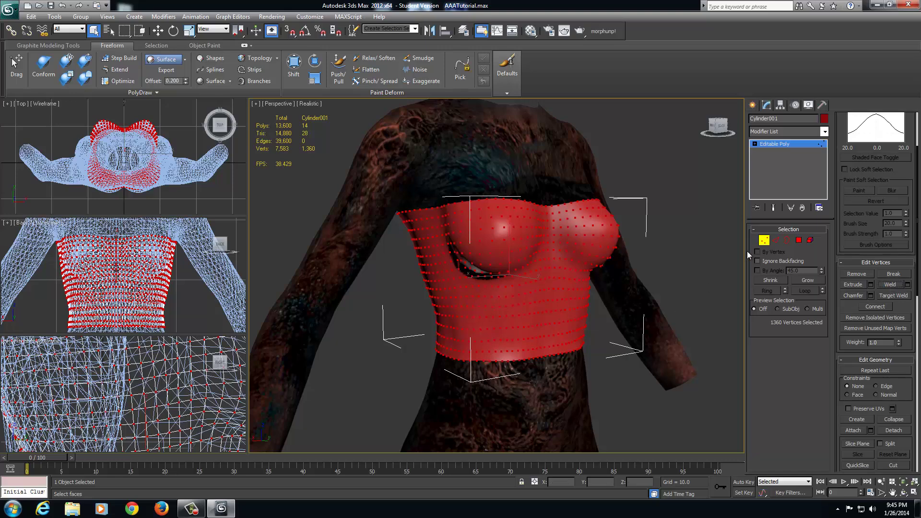
{"action": "left_click", "coordinate": [766, 240]}
Set up an export of only the selected garment as LowPolyUpperChest in gw::OBJ-Exporter (*.OBJ) format, in the Desktop's Exported OBJ folder
{"action": "middle_click_drag", "start_coordinate": [499, 358], "coordinate": [517, 351], "text": "alt"}
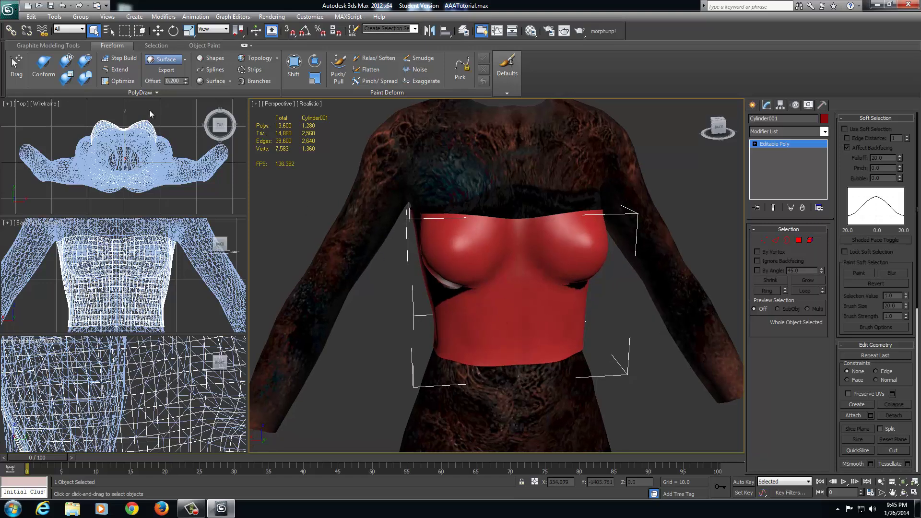
{"action": "left_click", "coordinate": [9, 9]}
{"action": "mouse_move", "coordinate": [23, 161]}
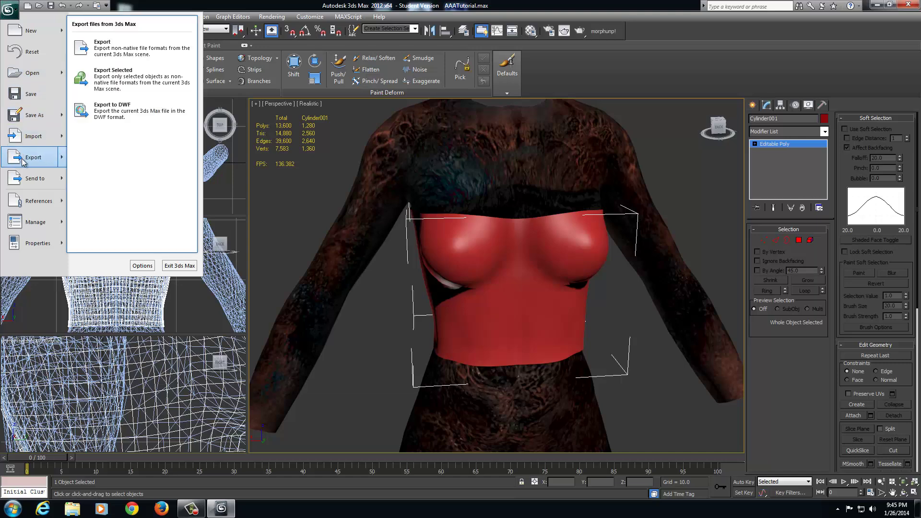
{"action": "left_click", "coordinate": [121, 78]}
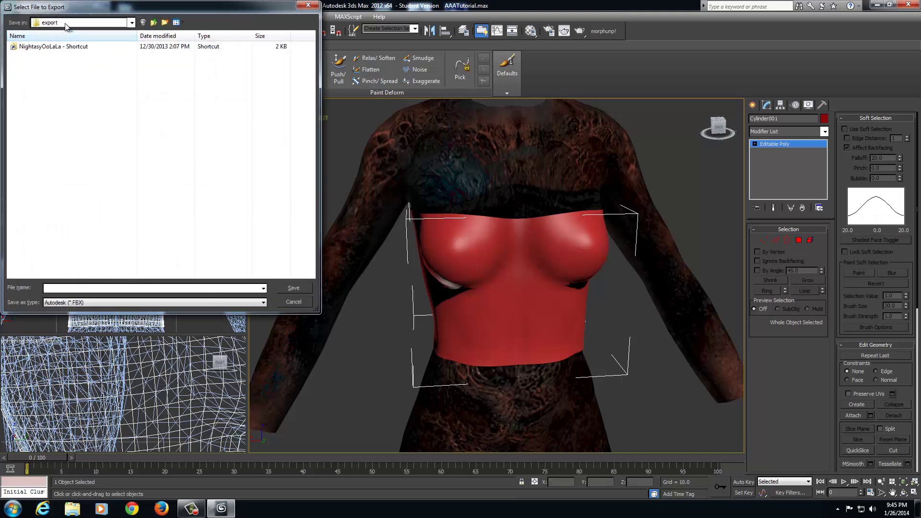
{"action": "left_click", "coordinate": [65, 23]}
{"action": "left_click", "coordinate": [53, 29]}
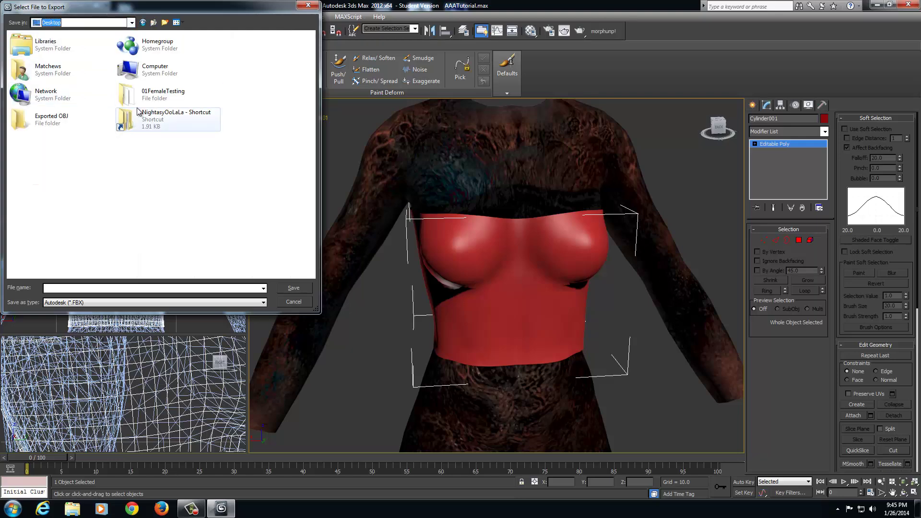
{"action": "double_click", "coordinate": [61, 121]}
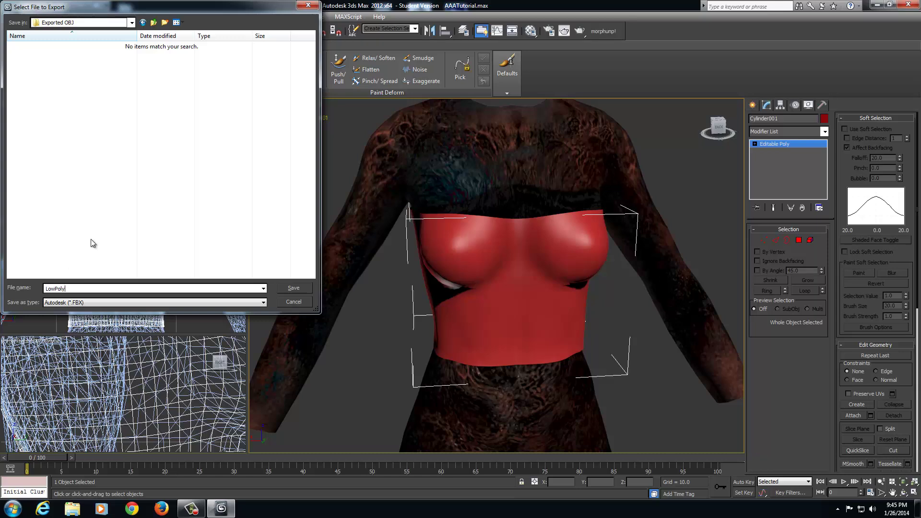
{"action": "type", "text": "UpperChest"}
{"action": "left_click", "coordinate": [87, 302]}
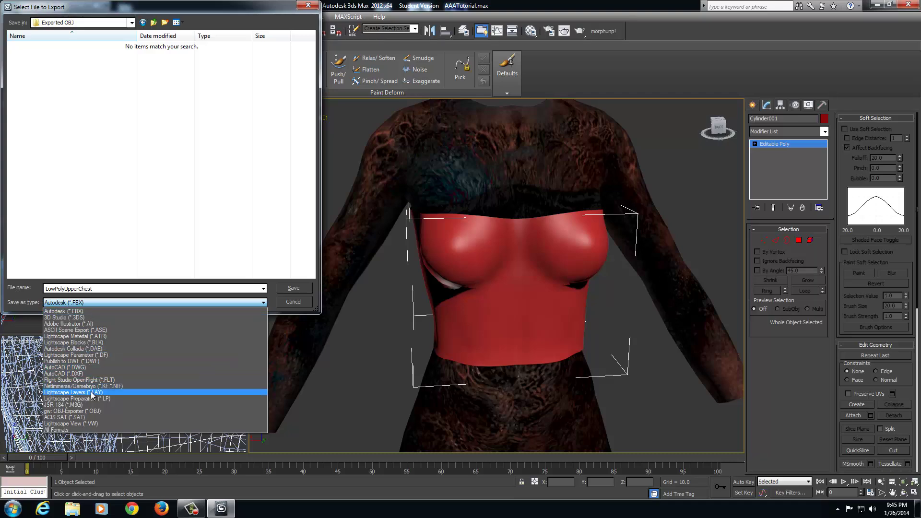
{"action": "left_click", "coordinate": [89, 411]}
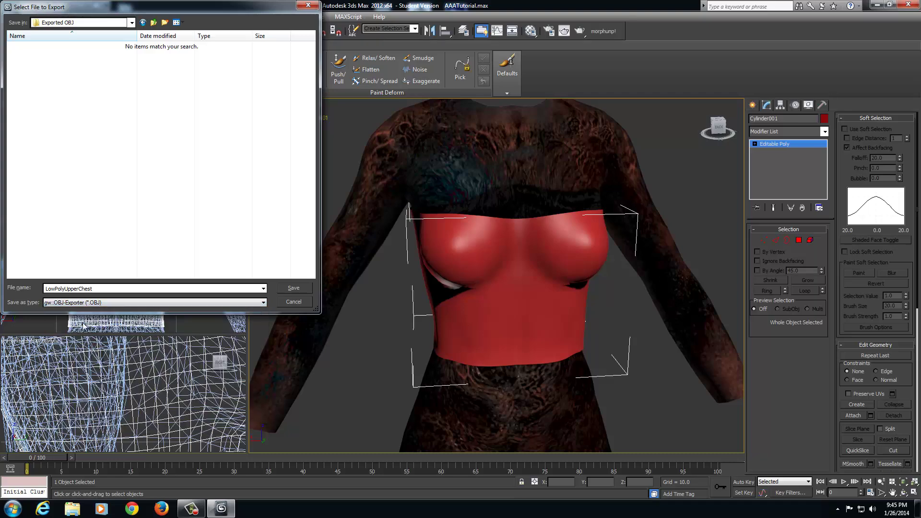
{"action": "left_click", "coordinate": [298, 288]}
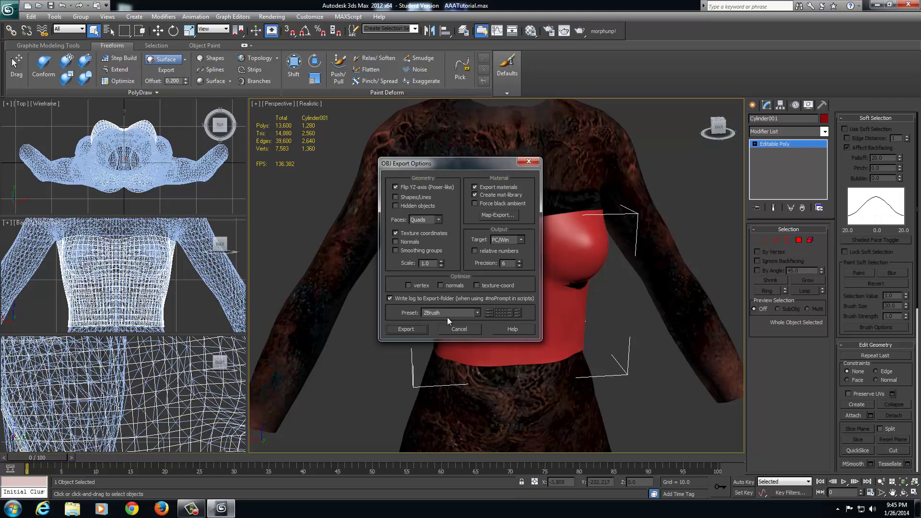
Export the garment OBJ with the ZBrush preset and close the export statistics
{"action": "left_click", "coordinate": [473, 311]}
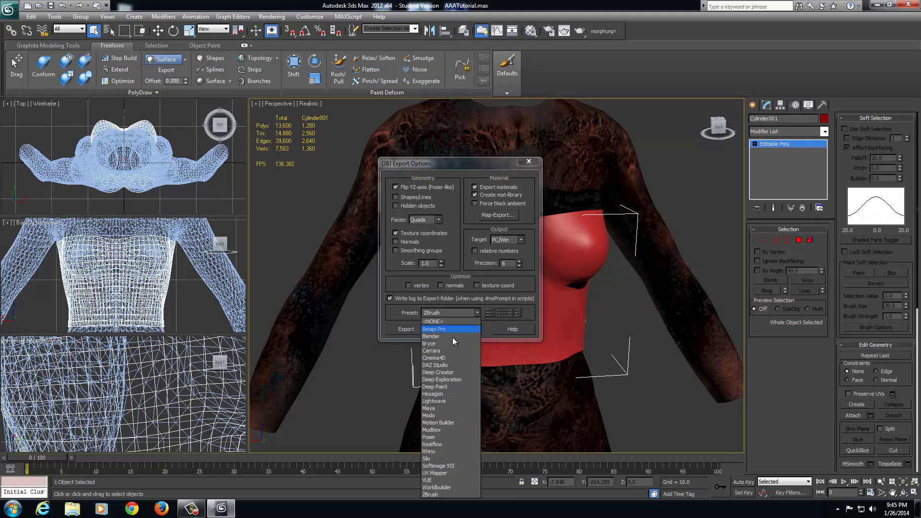
{"action": "left_click", "coordinate": [430, 494]}
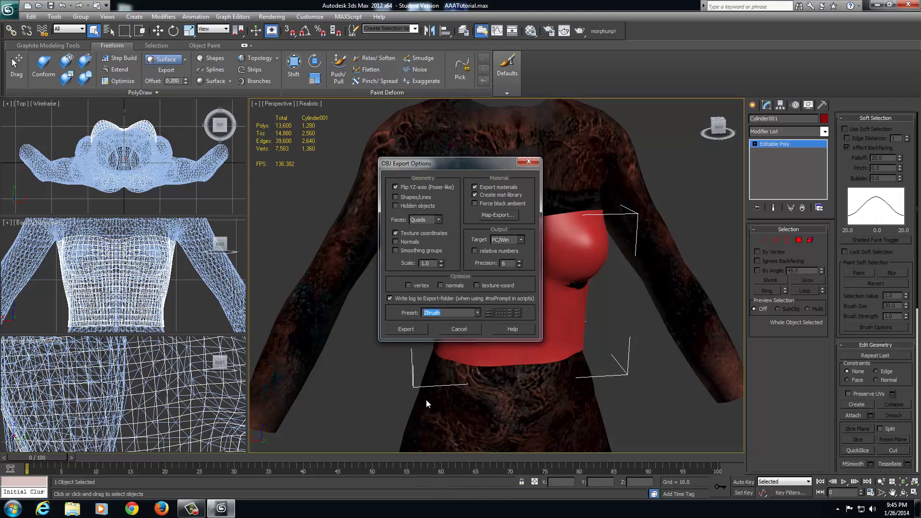
{"action": "left_click", "coordinate": [408, 330]}
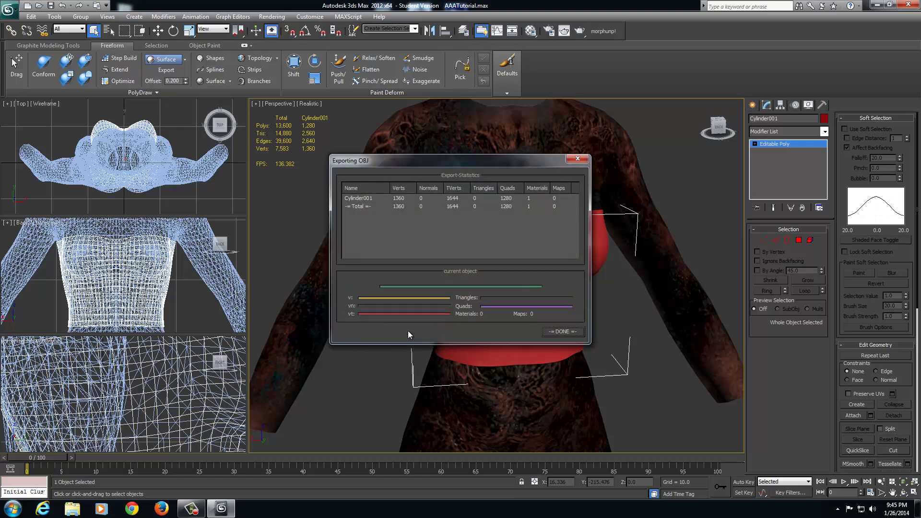
{"action": "left_click", "coordinate": [552, 331]}
{"action": "left_click", "coordinate": [10, 8]}
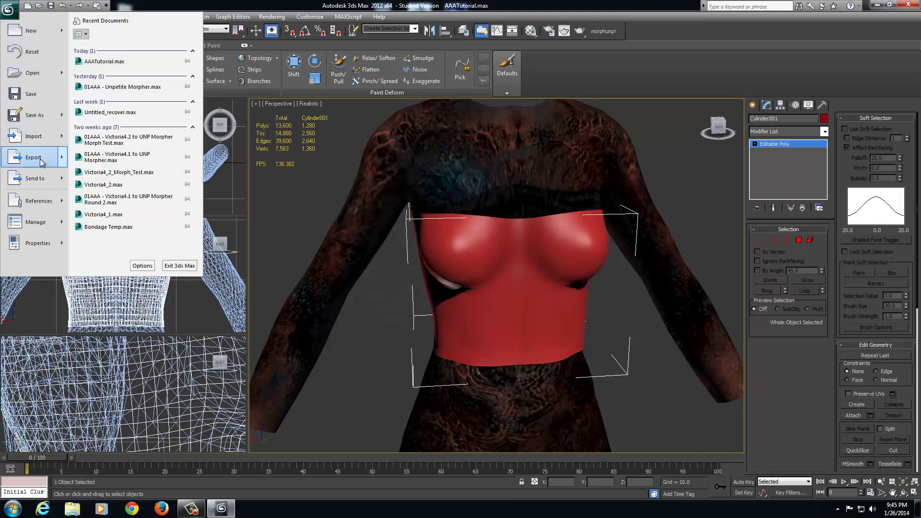
{"action": "mouse_move", "coordinate": [29, 158]}
{"action": "left_click", "coordinate": [126, 85]}
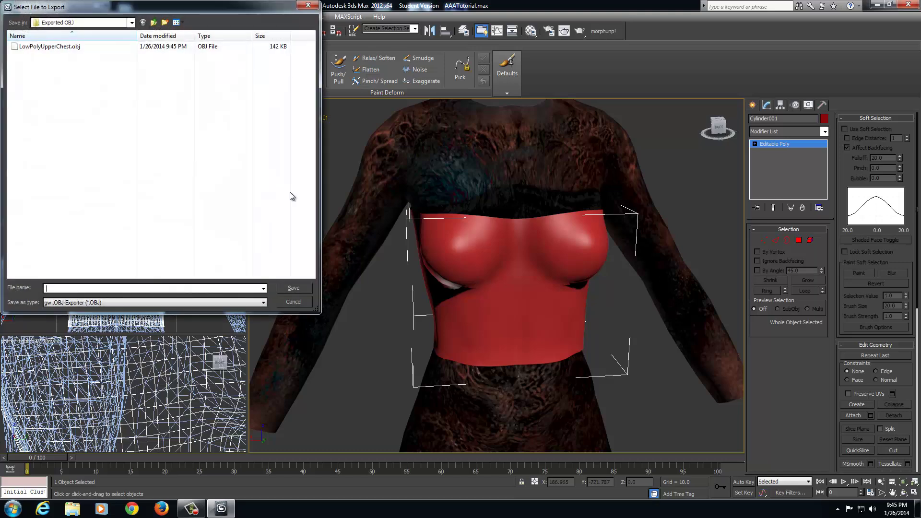
{"action": "left_click", "coordinate": [57, 47]}
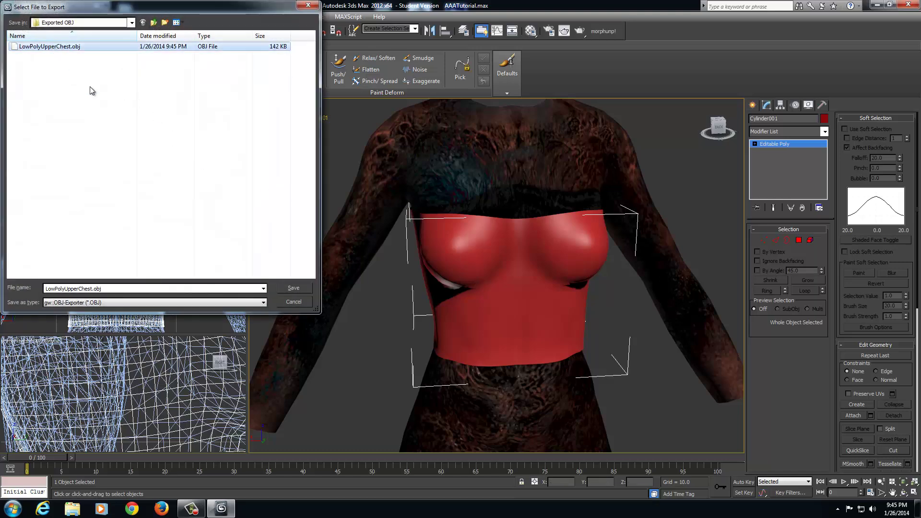
{"action": "left_click", "coordinate": [295, 288]}
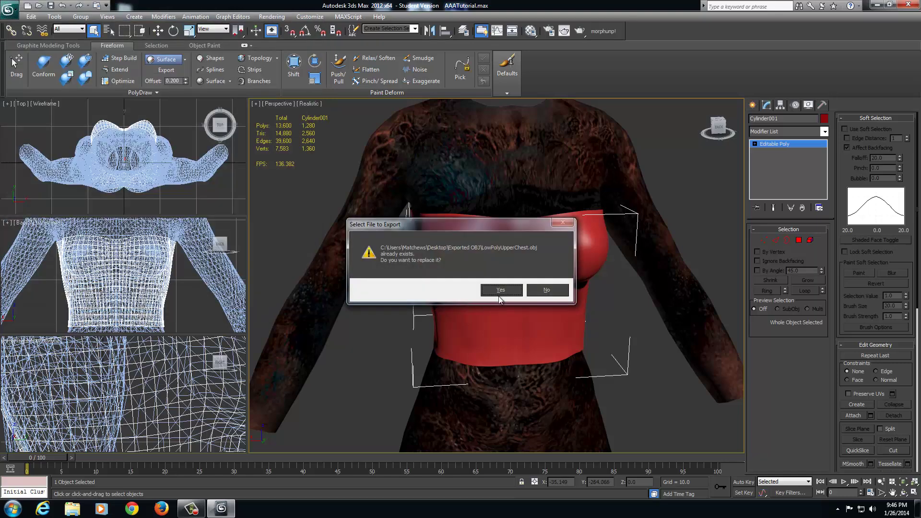
{"action": "left_click", "coordinate": [501, 291]}
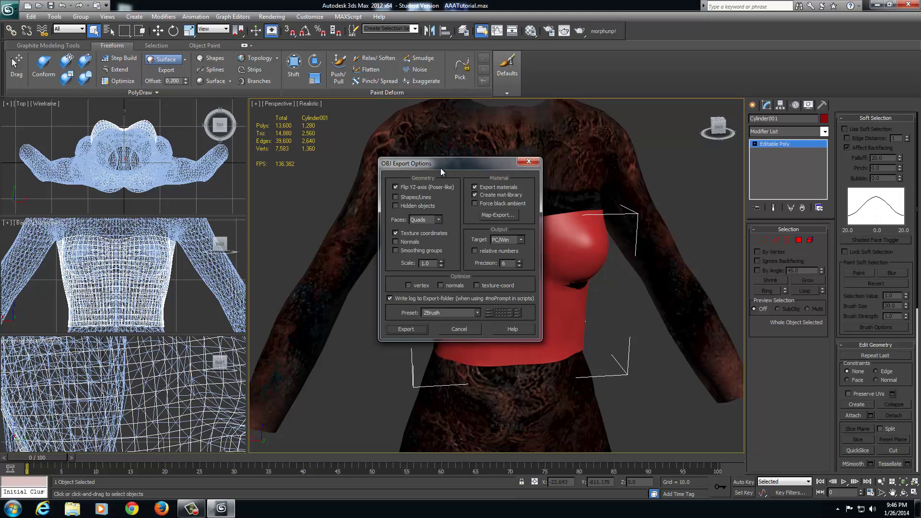
{"action": "left_click_drag", "start_coordinate": [440, 165], "coordinate": [323, 158]}
{"action": "left_click", "coordinate": [341, 323]}
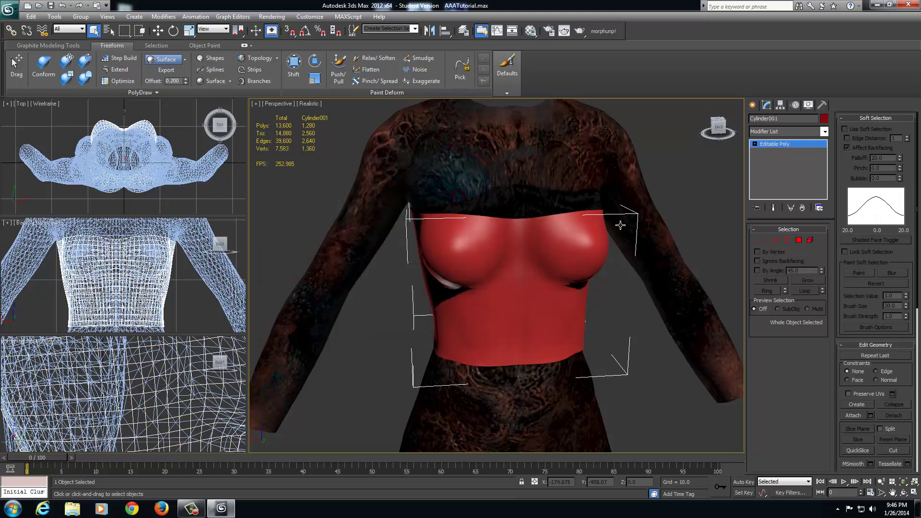
Turn on Edged Faces in the Perspective view and inspect the garment's mesh from several angles
{"action": "middle_click_drag", "start_coordinate": [620, 225], "coordinate": [613, 232]}
{"action": "scroll", "coordinate": [586, 287], "scroll_direction": "up", "scroll_amount": 3}
{"action": "scroll", "coordinate": [586, 281], "scroll_direction": "down", "scroll_amount": 2}
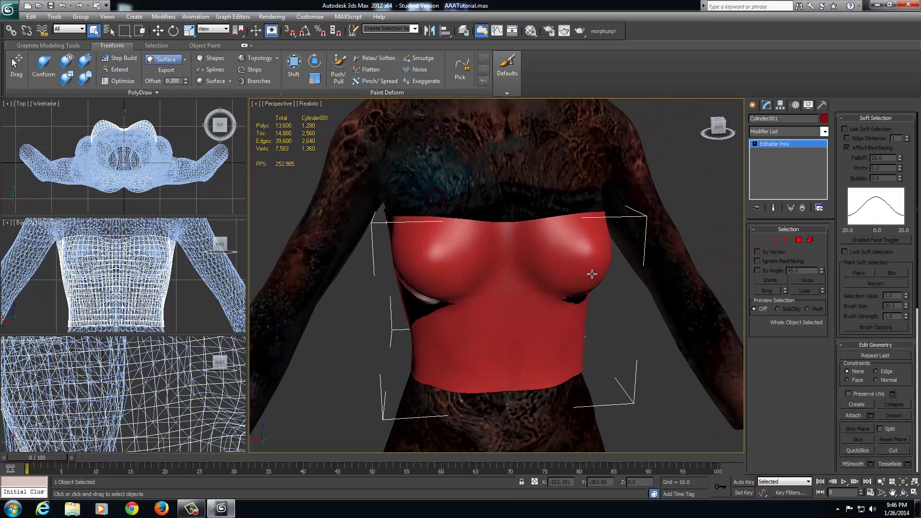
{"action": "left_click", "coordinate": [306, 103]}
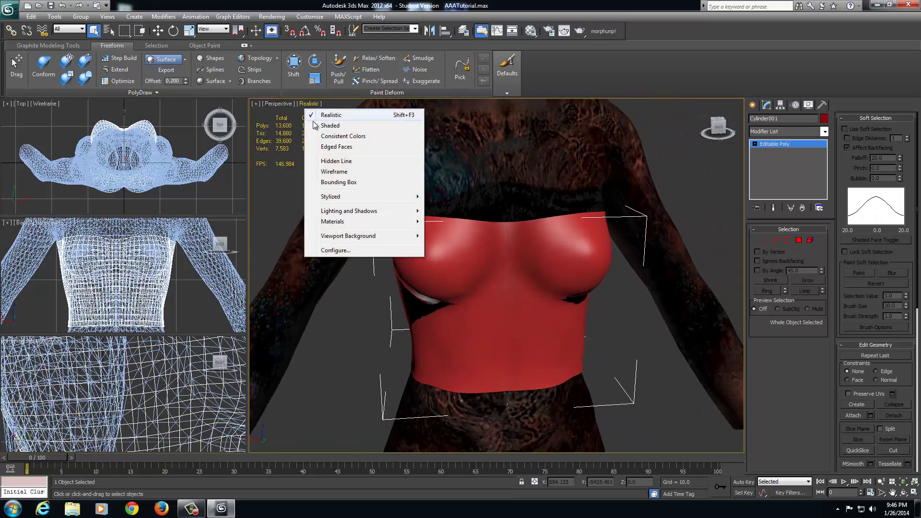
{"action": "left_click", "coordinate": [324, 149]}
{"action": "middle_click_drag", "start_coordinate": [468, 277], "coordinate": [479, 287], "text": "alt"}
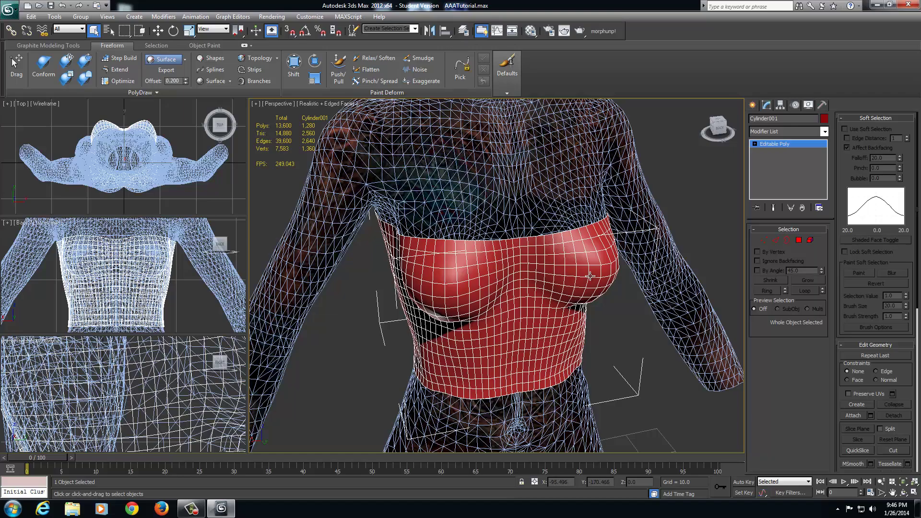
{"action": "middle_click_drag", "start_coordinate": [594, 278], "coordinate": [563, 231], "text": "alt"}
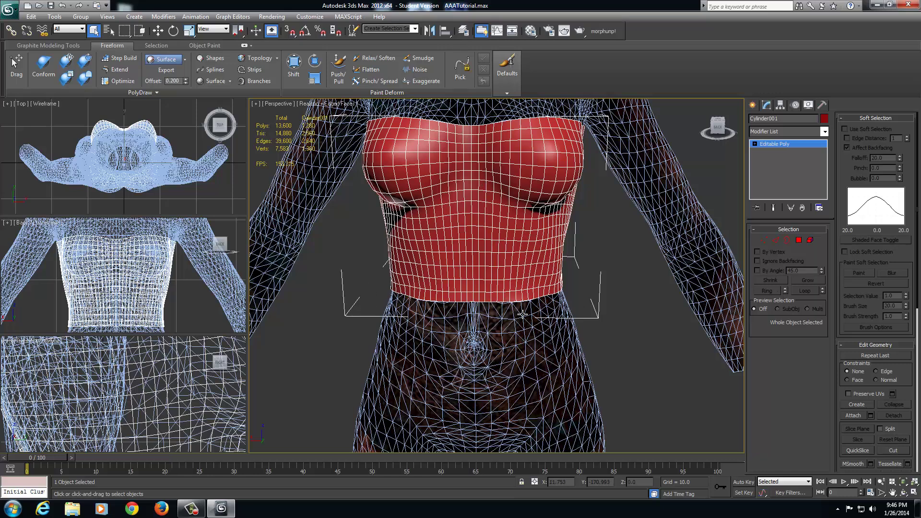
{"action": "middle_click_drag", "start_coordinate": [518, 189], "coordinate": [516, 269], "text": "alt"}
{"action": "middle_click_drag", "start_coordinate": [494, 384], "coordinate": [486, 277]}
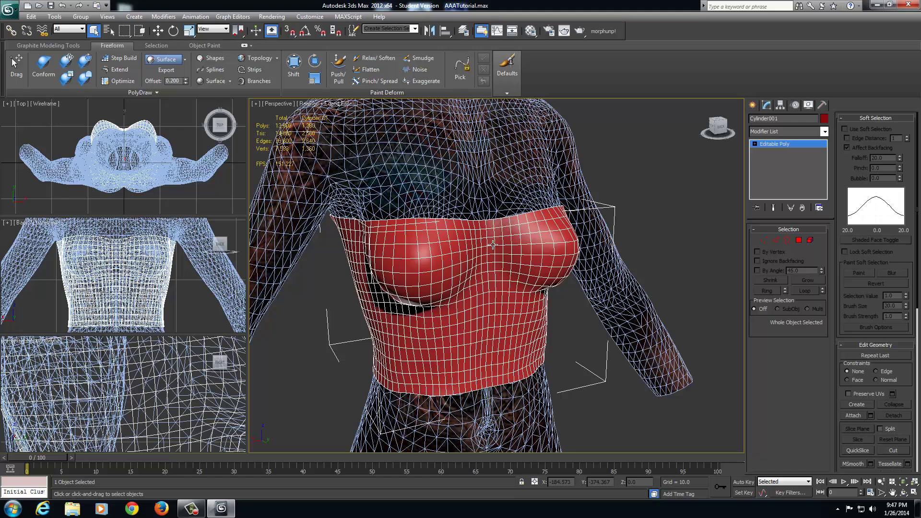